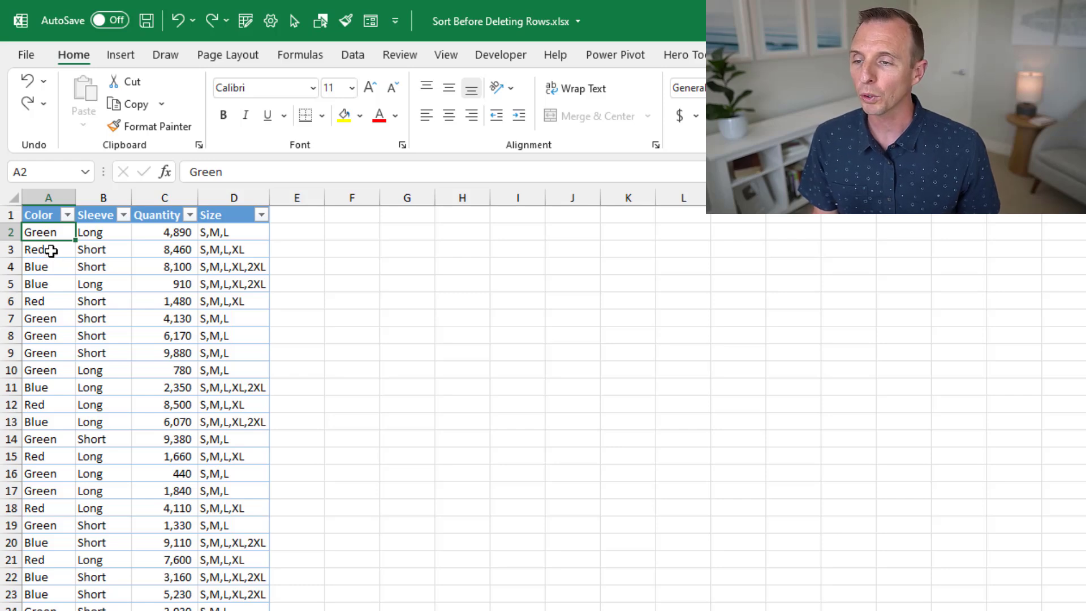
- Filter the Unsorted table's Color column to show only Red rows
{"action": "left_click", "coordinate": [68, 215]}
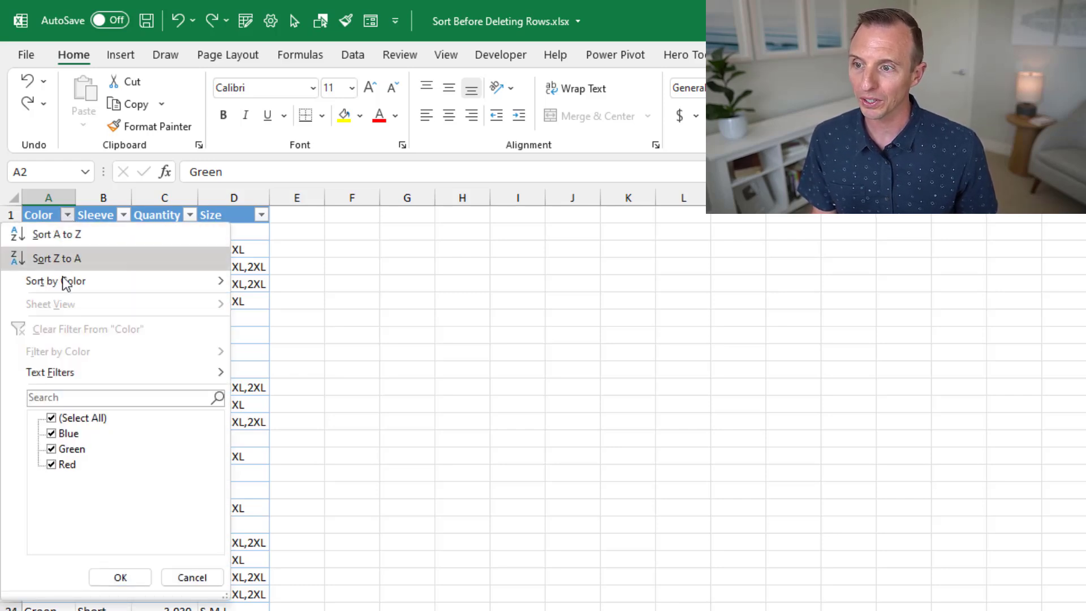
{"action": "left_click", "coordinate": [51, 418]}
{"action": "left_click", "coordinate": [54, 465]}
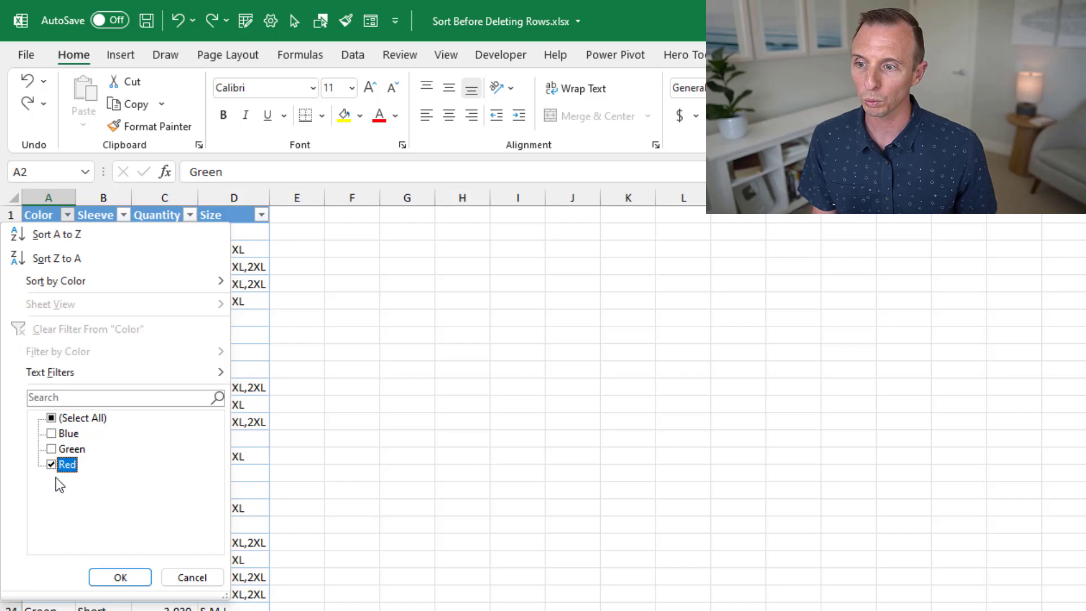
{"action": "left_click", "coordinate": [120, 577]}
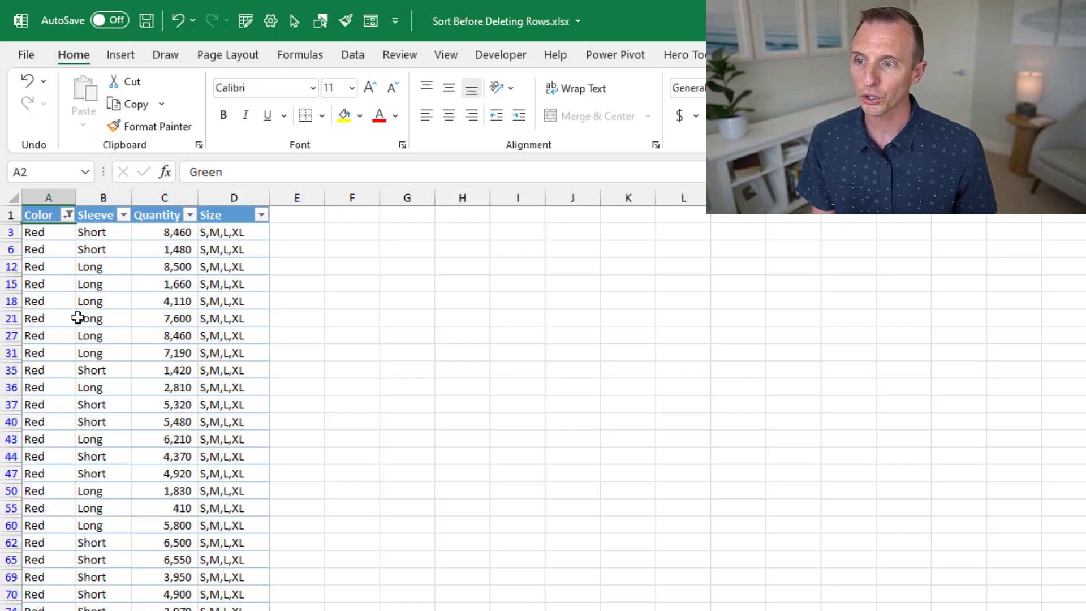
- Select all the filtered Red rows and bring up the row Delete options
{"action": "left_click", "coordinate": [61, 248]}
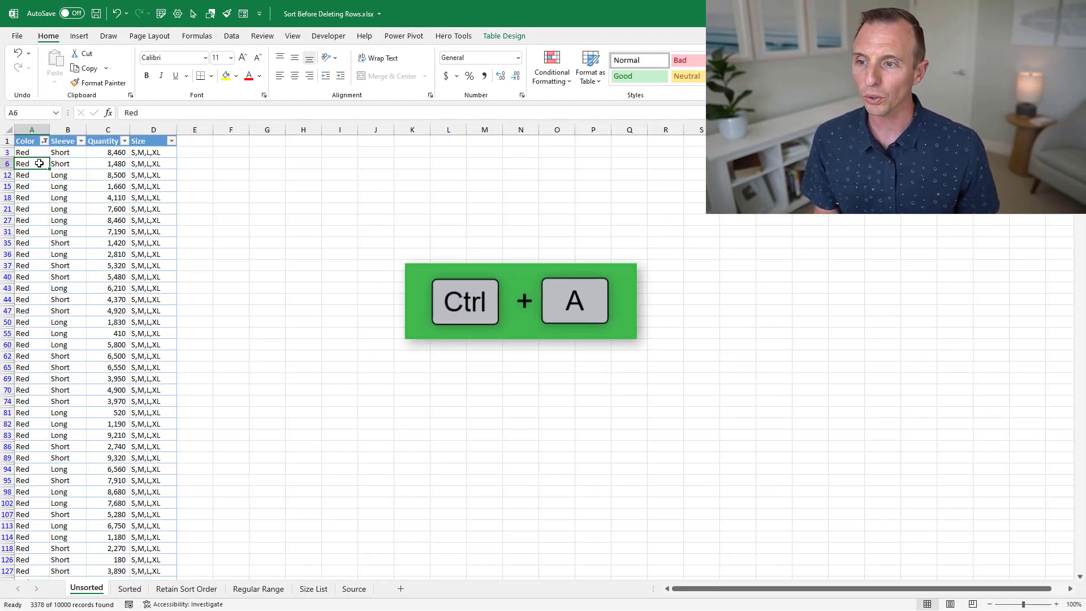
{"action": "key", "text": "ctrl+a"}
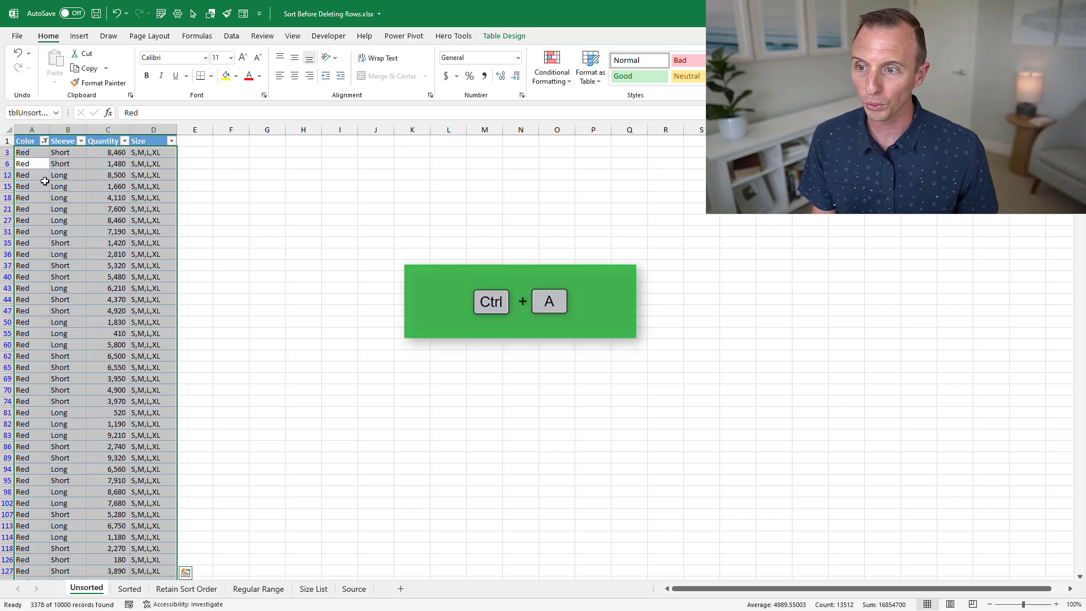
{"action": "right_click", "coordinate": [43, 165]}
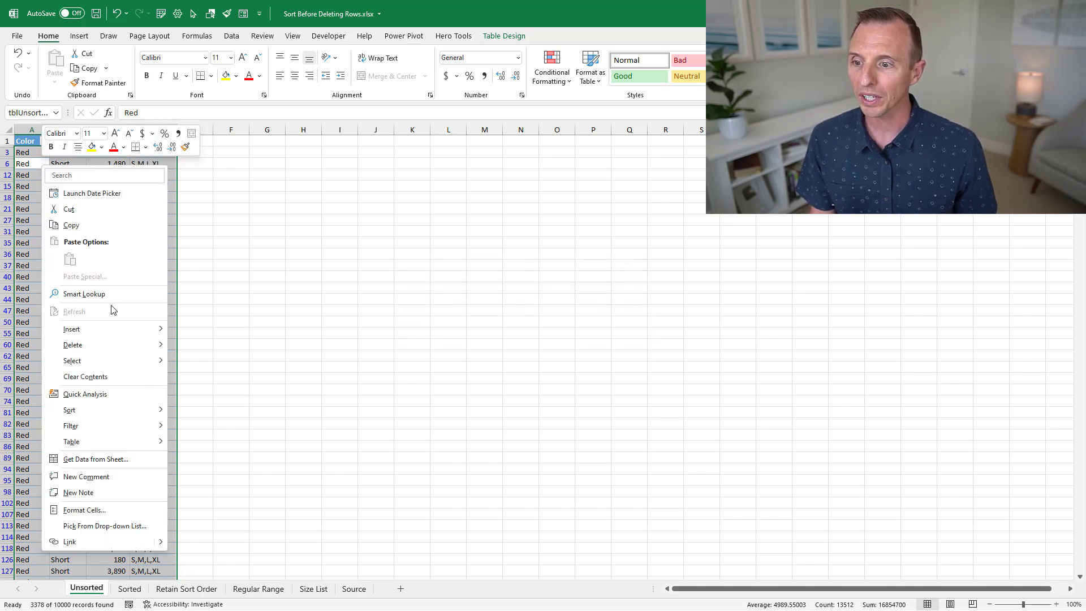
{"action": "mouse_move", "coordinate": [122, 346]}
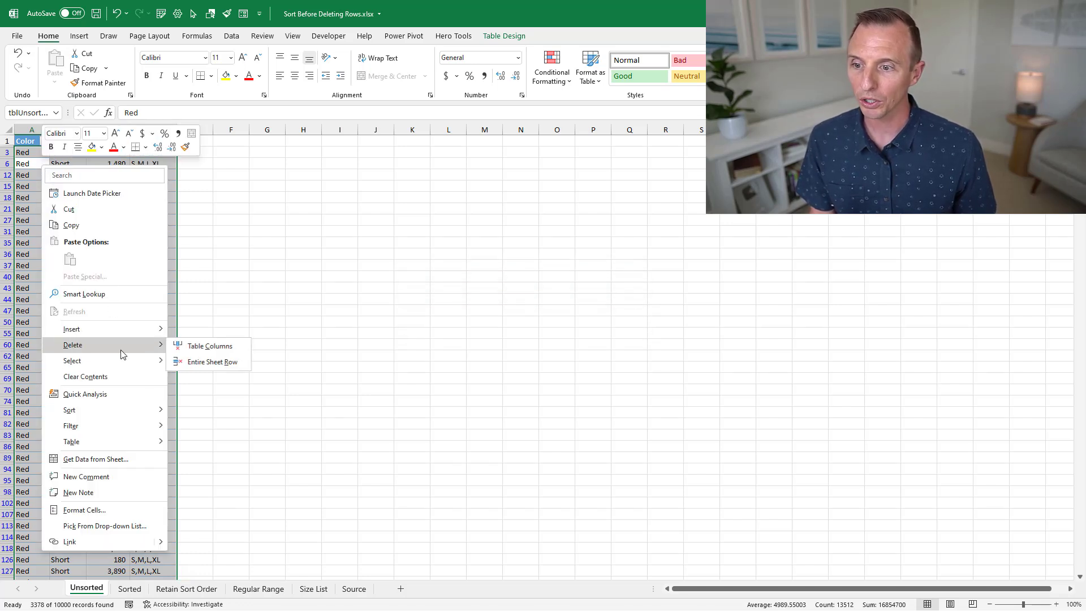
- Delete the selected Red rows as entire sheet rows, then clear the Color filter
{"action": "left_click", "coordinate": [199, 363]}
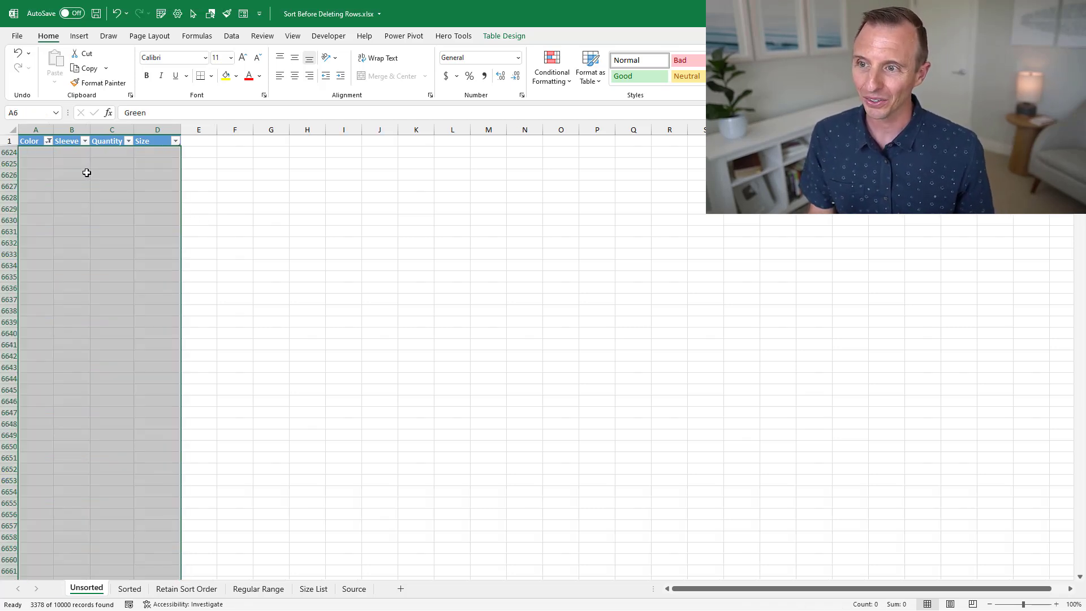
{"action": "left_click", "coordinate": [48, 141]}
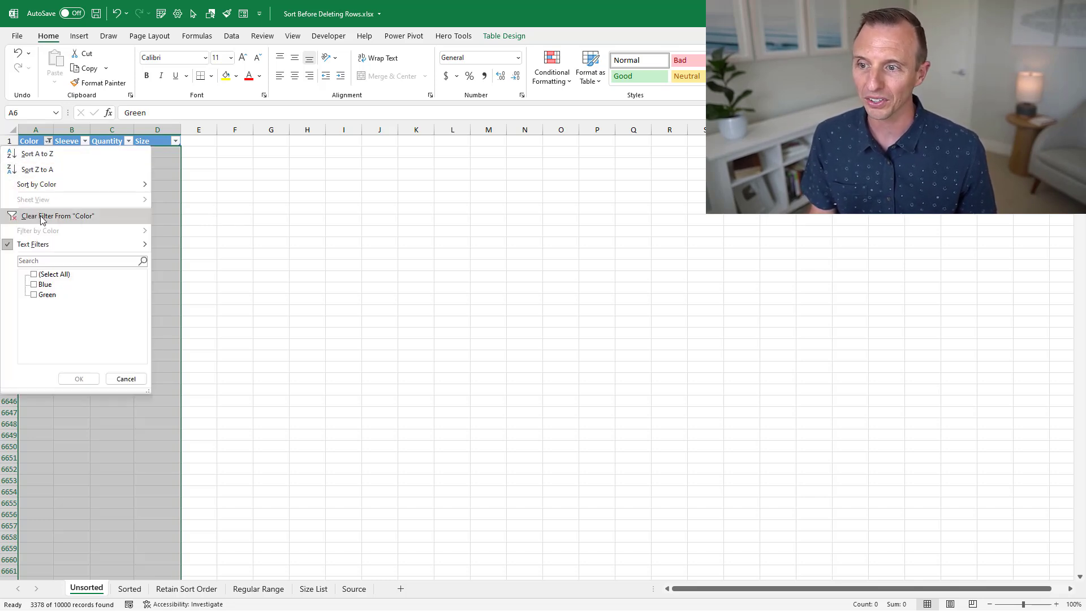
{"action": "left_click", "coordinate": [58, 218]}
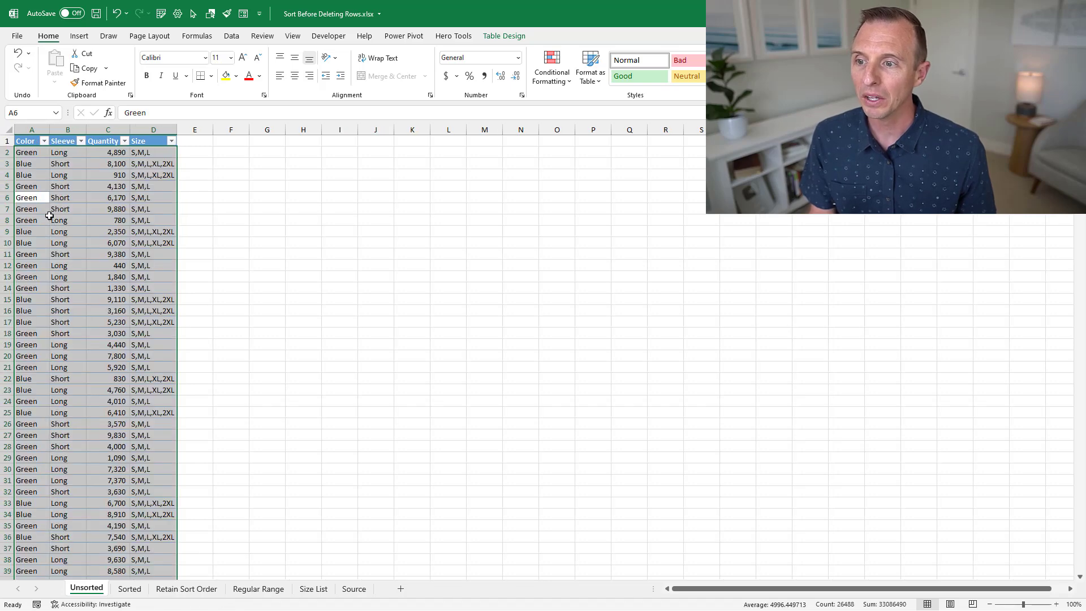
{"action": "left_click", "coordinate": [52, 185]}
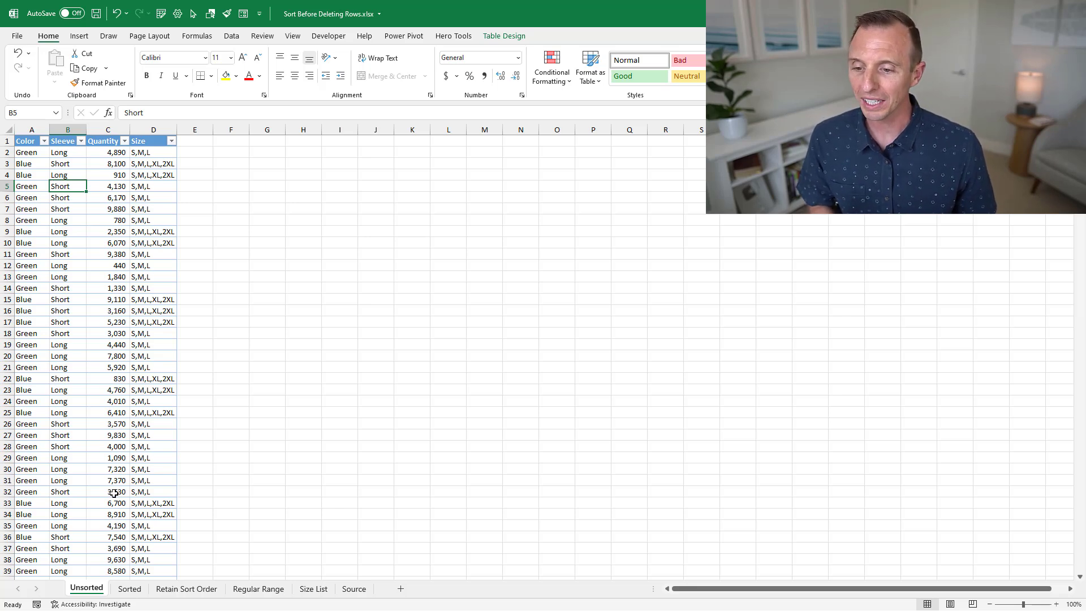
- On the Sorted sheet, sort the table A to Z by Color
{"action": "left_click", "coordinate": [130, 590]}
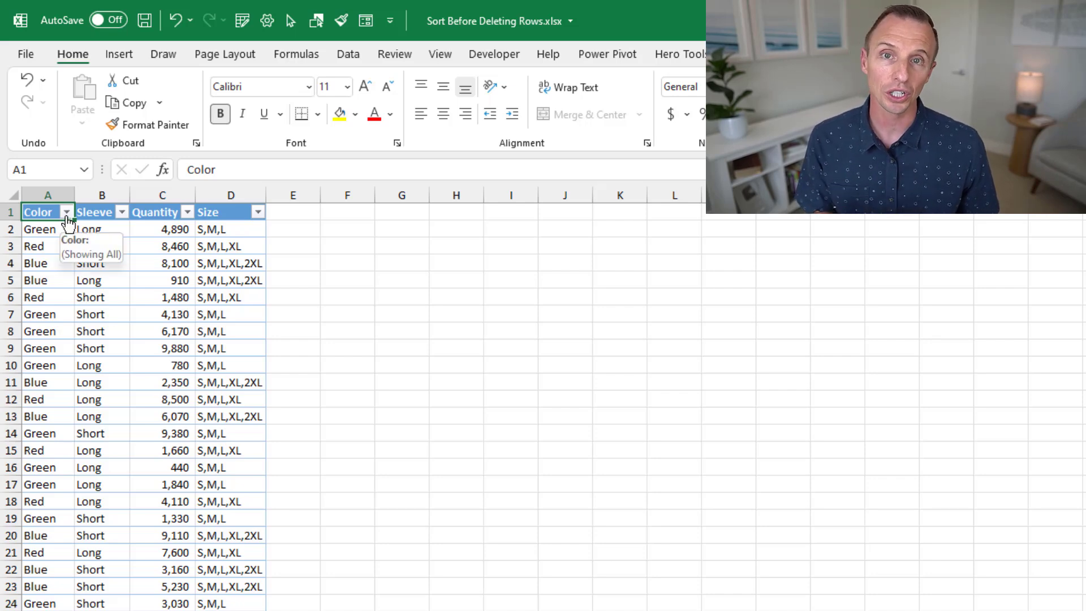
{"action": "left_click", "coordinate": [66, 213]}
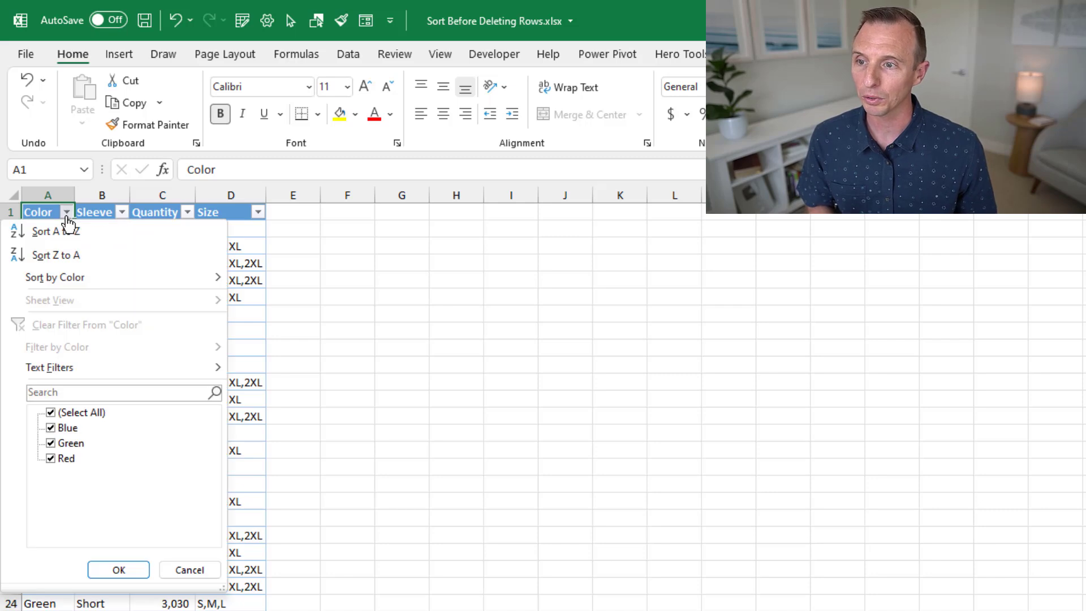
{"action": "left_click", "coordinate": [43, 232]}
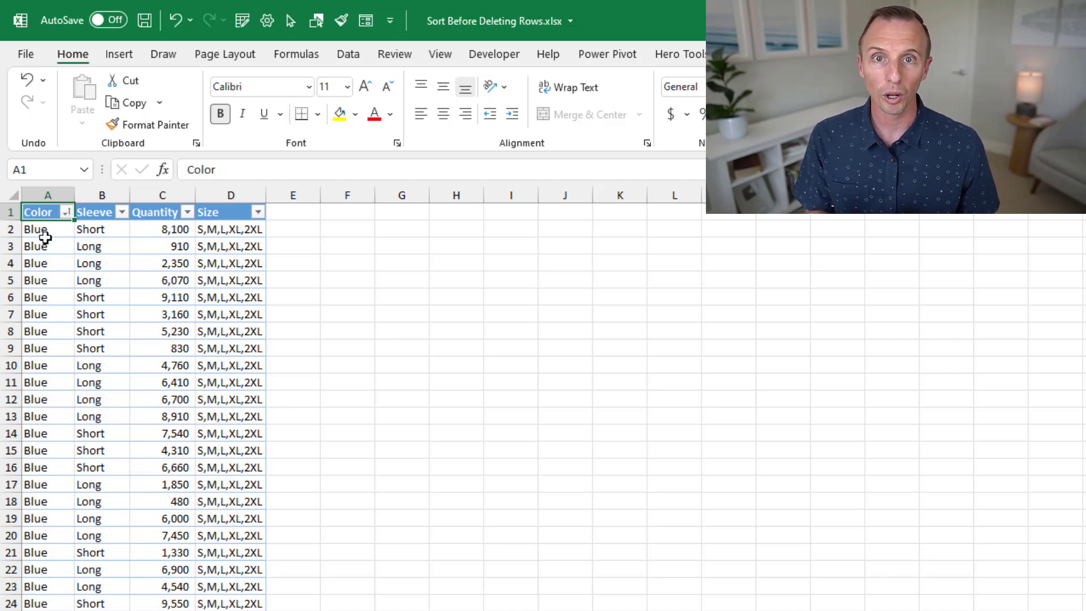
- Filter the Color column to show only Red rows
{"action": "left_click", "coordinate": [66, 212]}
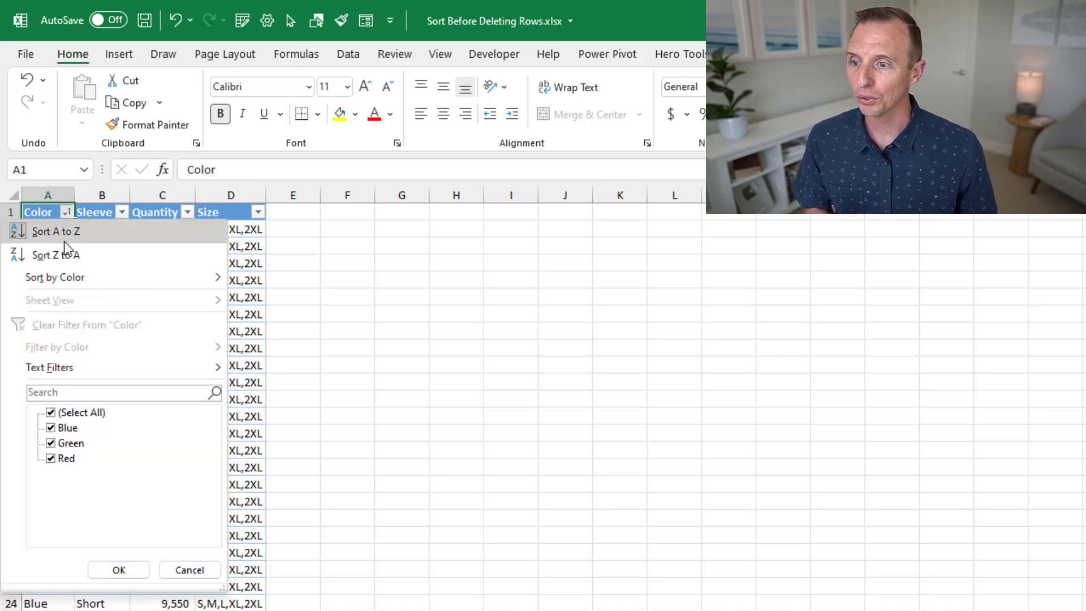
{"action": "left_click", "coordinate": [50, 413]}
{"action": "left_click", "coordinate": [52, 458]}
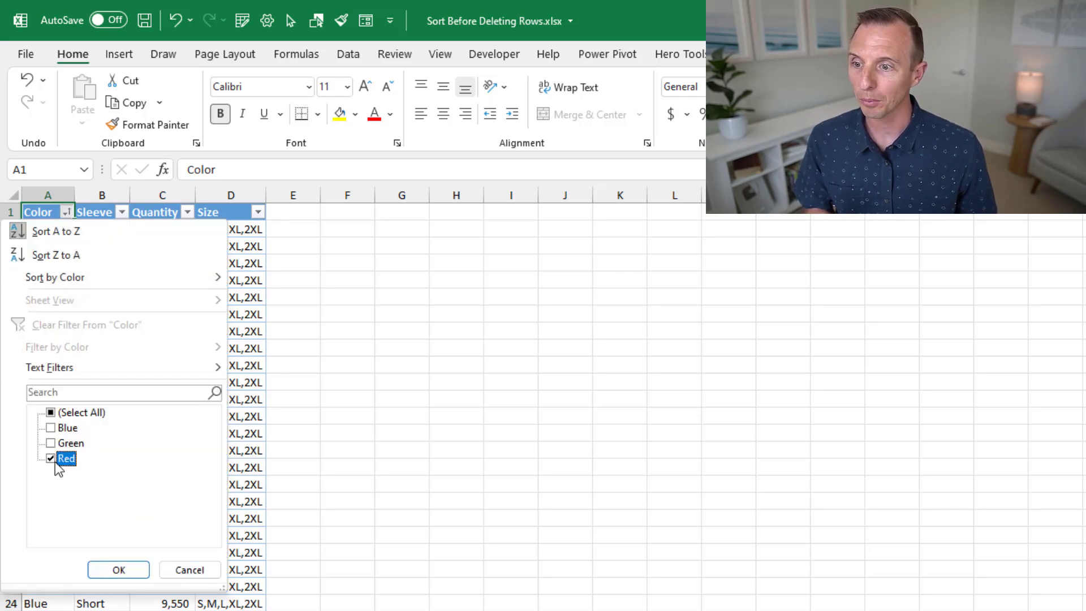
{"action": "left_click", "coordinate": [114, 570]}
- Delete all filtered Red rows from the Sorted table as entire sheet rows and clear the Color filter
{"action": "left_click", "coordinate": [54, 252]}
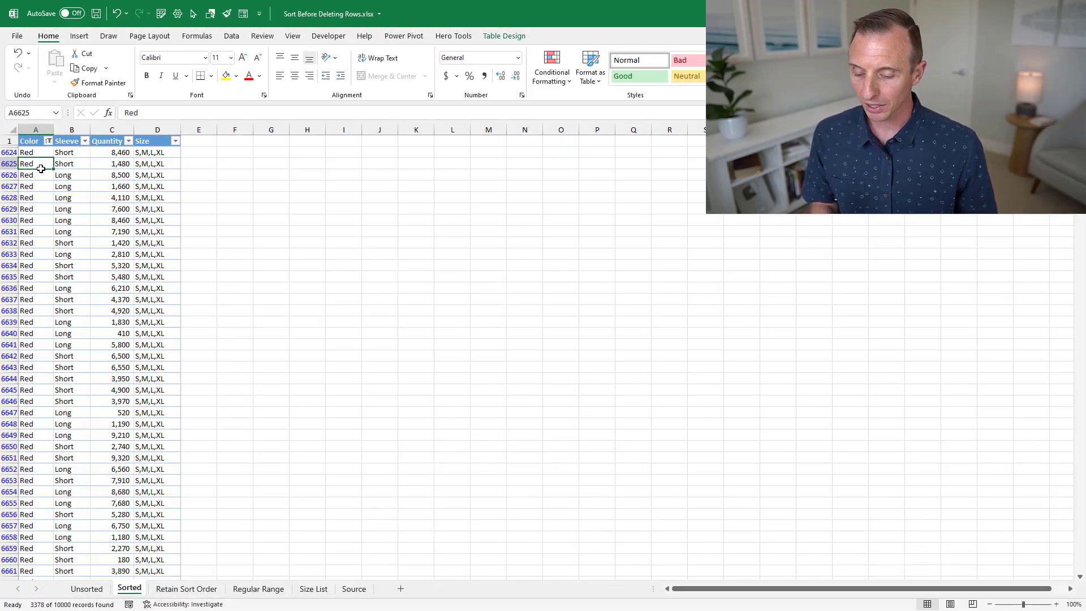
{"action": "key", "text": "ctrl+a"}
{"action": "right_click", "coordinate": [53, 167]}
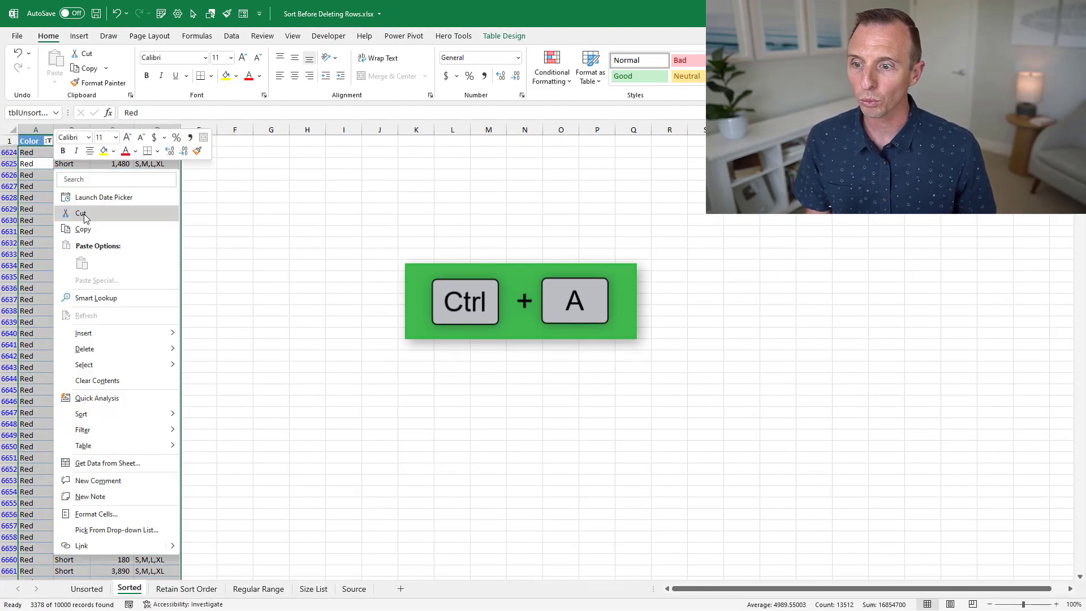
{"action": "mouse_move", "coordinate": [136, 350]}
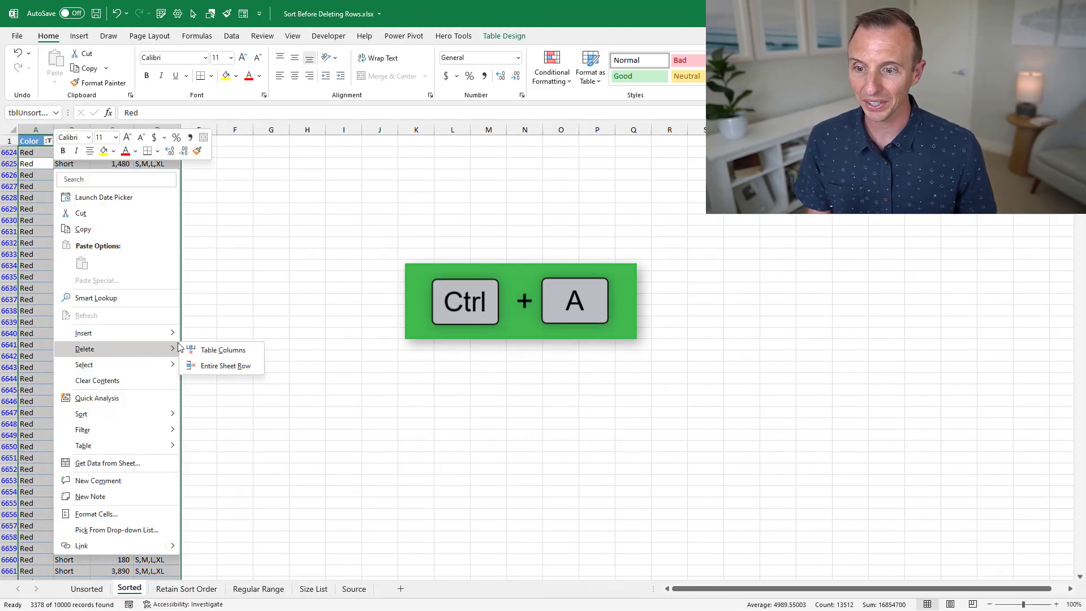
{"action": "left_click", "coordinate": [205, 371]}
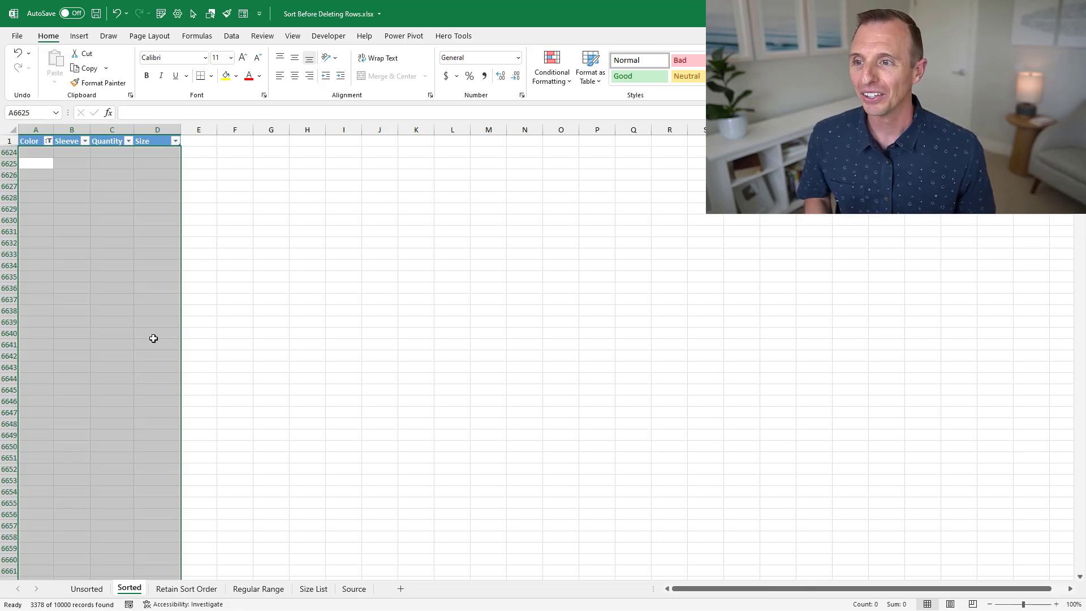
{"action": "left_click", "coordinate": [48, 141]}
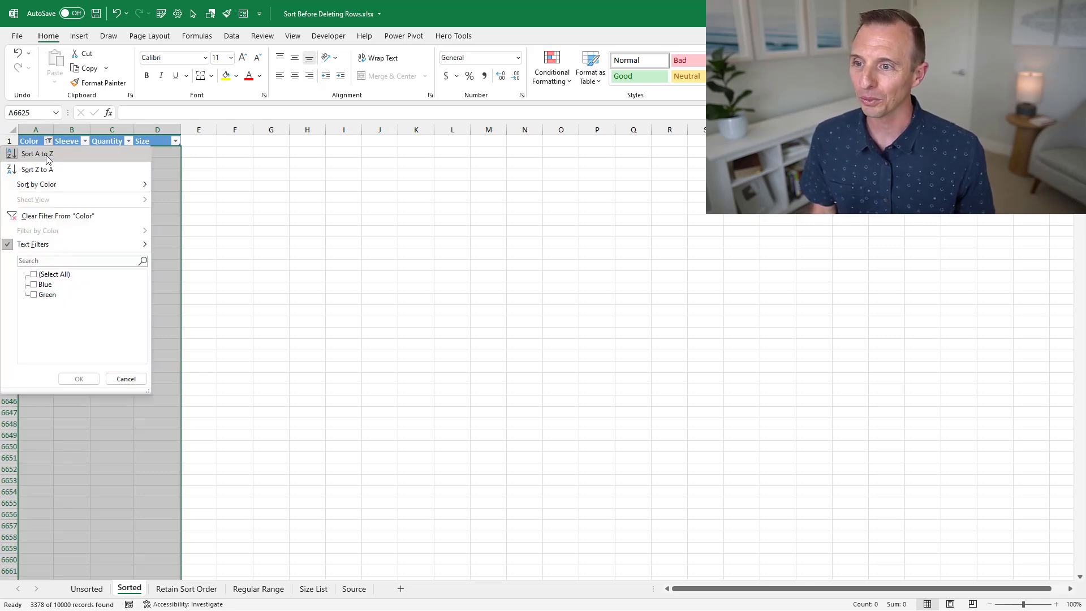
{"action": "left_click", "coordinate": [47, 216]}
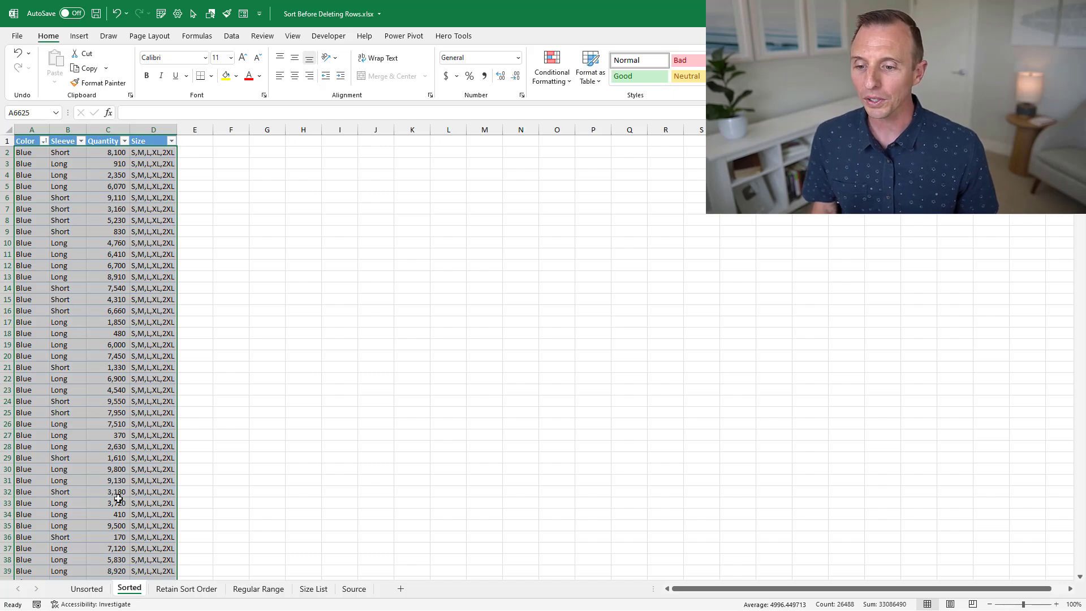
- On the Retain Sort Order sheet, filter Color so only the scattered Red rows show
{"action": "left_click", "coordinate": [175, 592]}
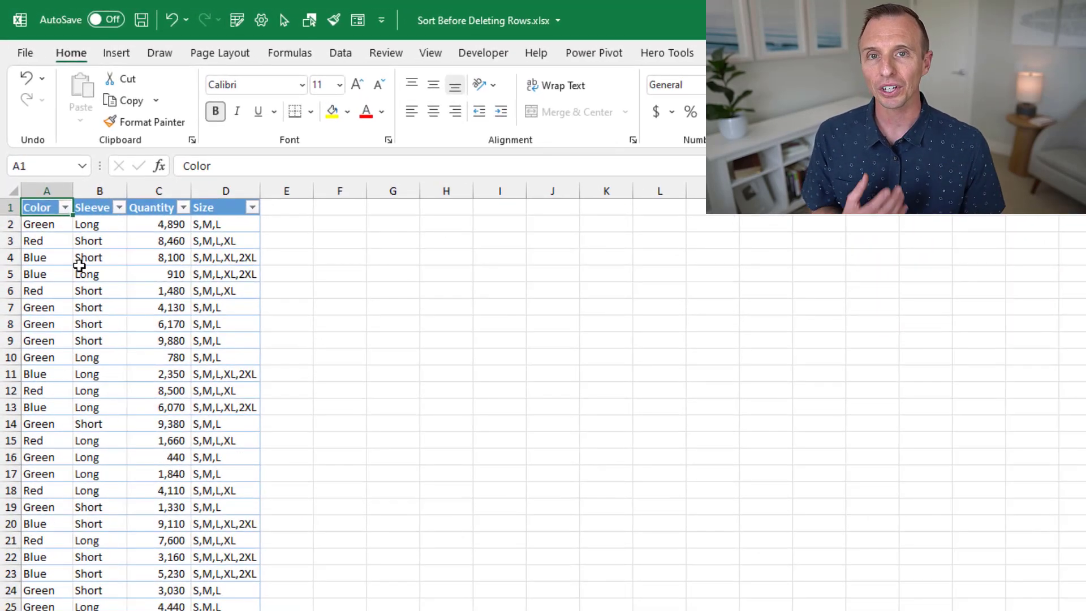
{"action": "left_click", "coordinate": [65, 208]}
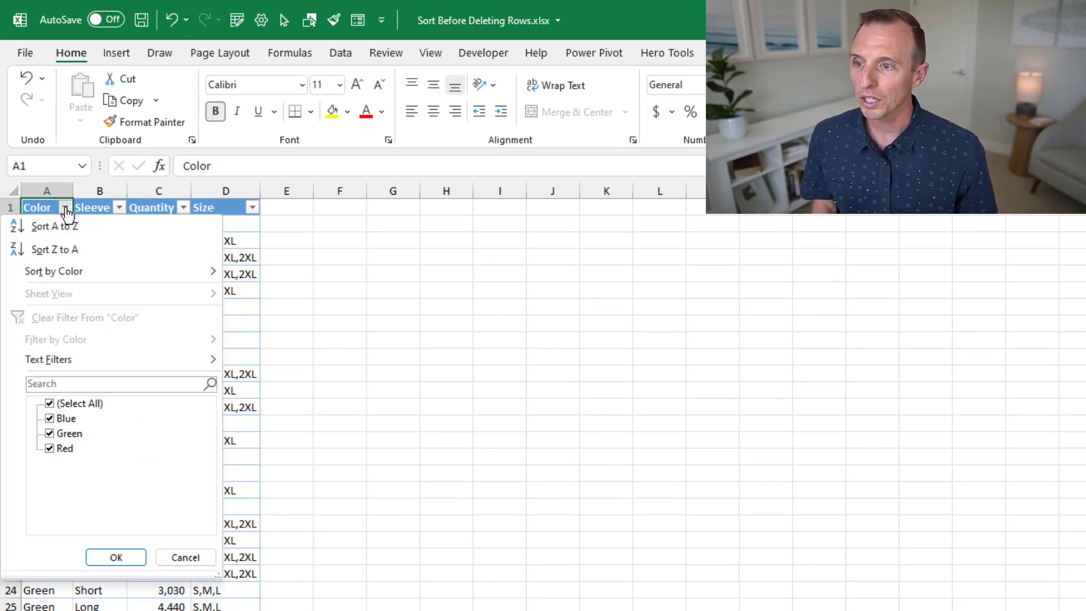
{"action": "left_click", "coordinate": [62, 403]}
{"action": "left_click", "coordinate": [64, 449]}
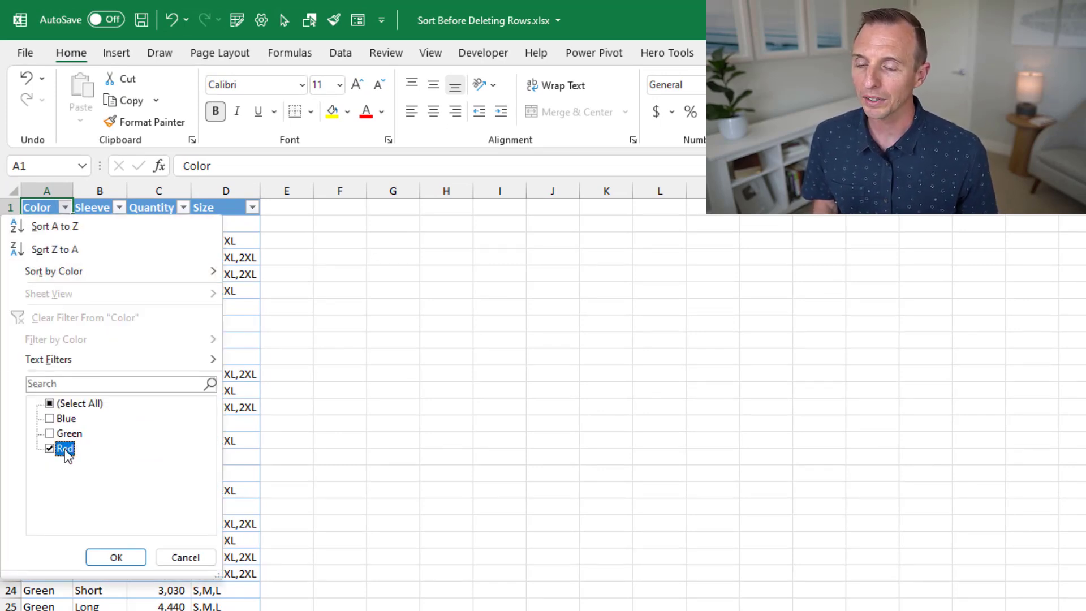
{"action": "left_click", "coordinate": [116, 557]}
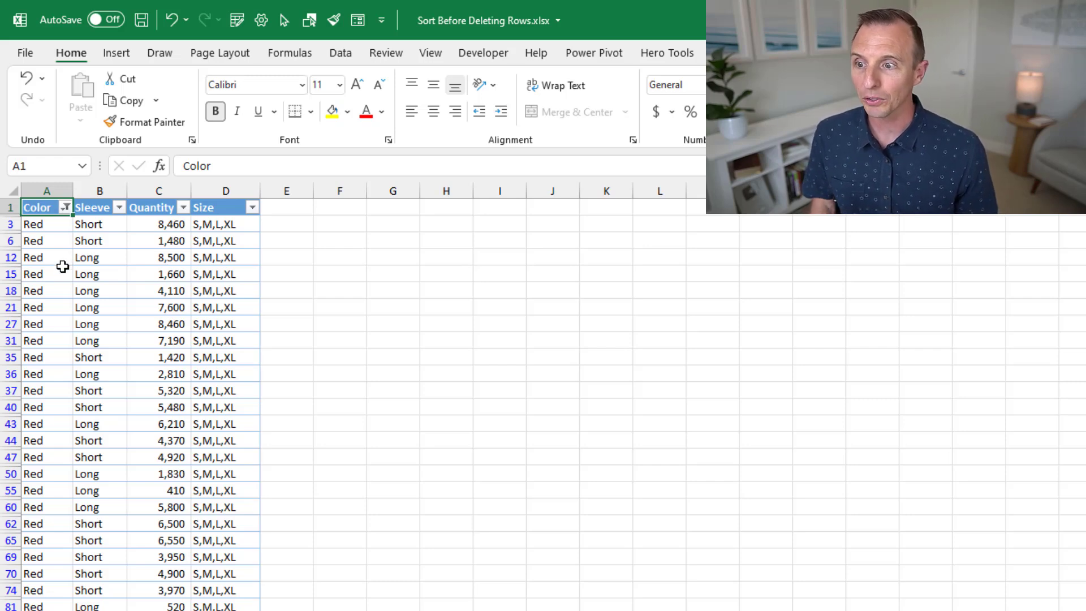
{"action": "left_click_drag", "start_coordinate": [40, 427], "coordinate": [218, 440]}
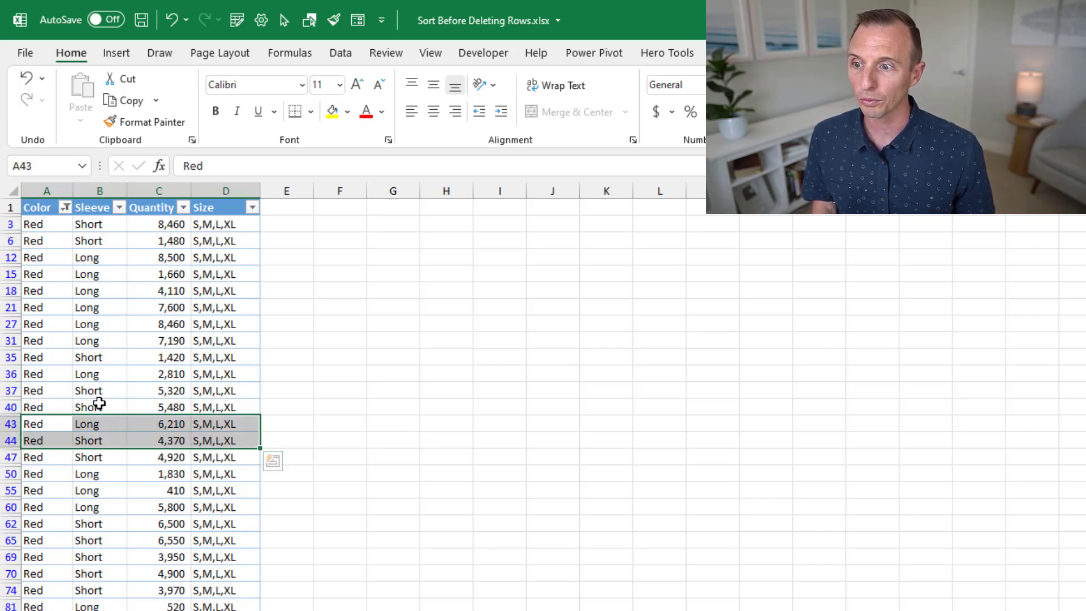
{"action": "left_click_drag", "start_coordinate": [45, 357], "coordinate": [220, 392]}
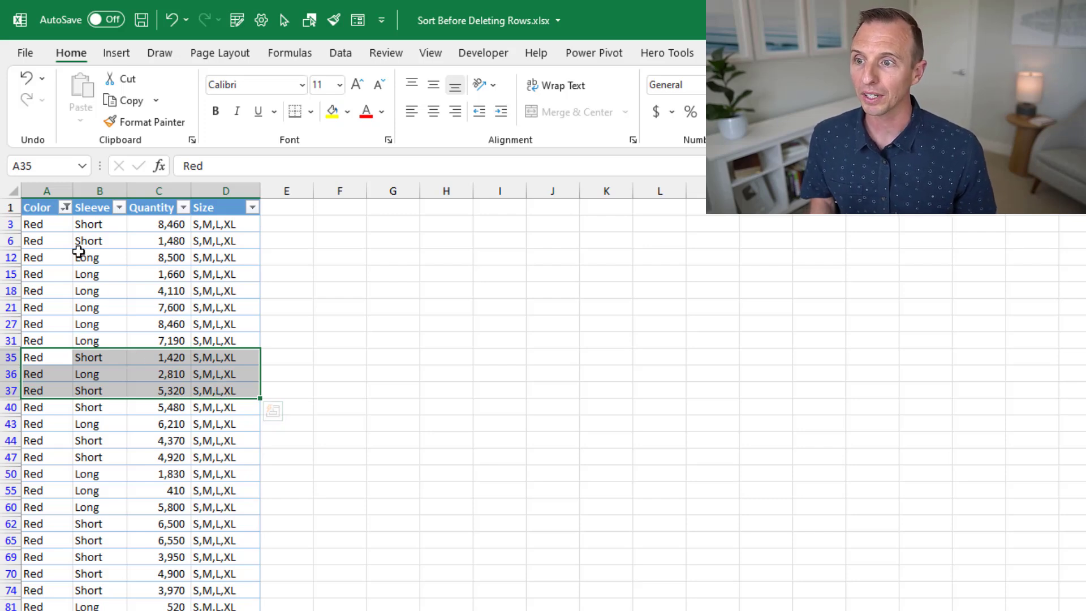
- Clear the Color filter and sort the table A to Z by Color
{"action": "left_click", "coordinate": [65, 207]}
{"action": "left_click", "coordinate": [57, 318]}
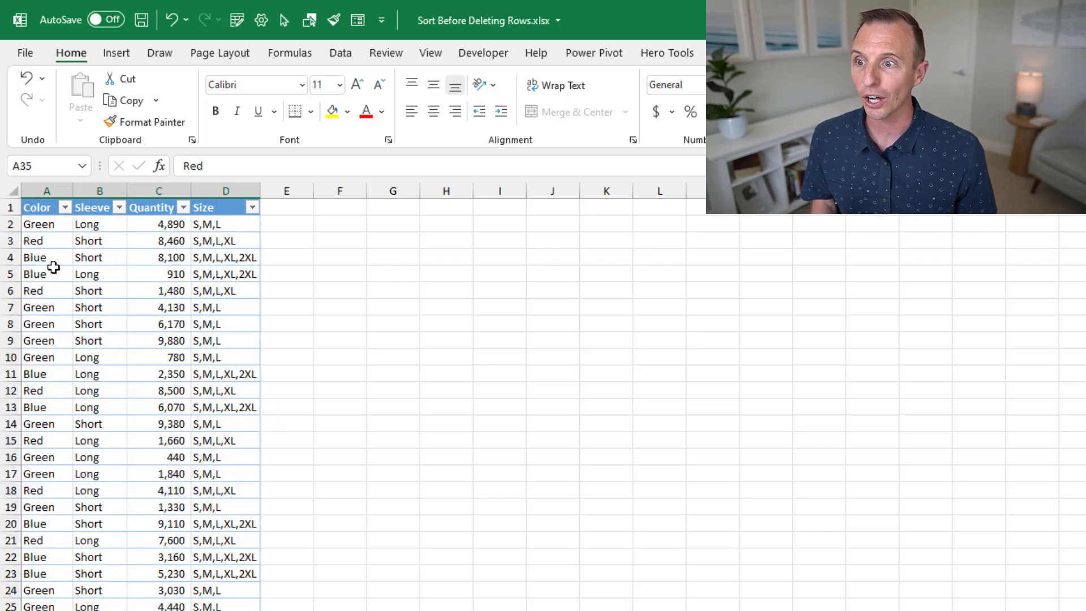
{"action": "left_click", "coordinate": [65, 207]}
{"action": "left_click", "coordinate": [57, 227]}
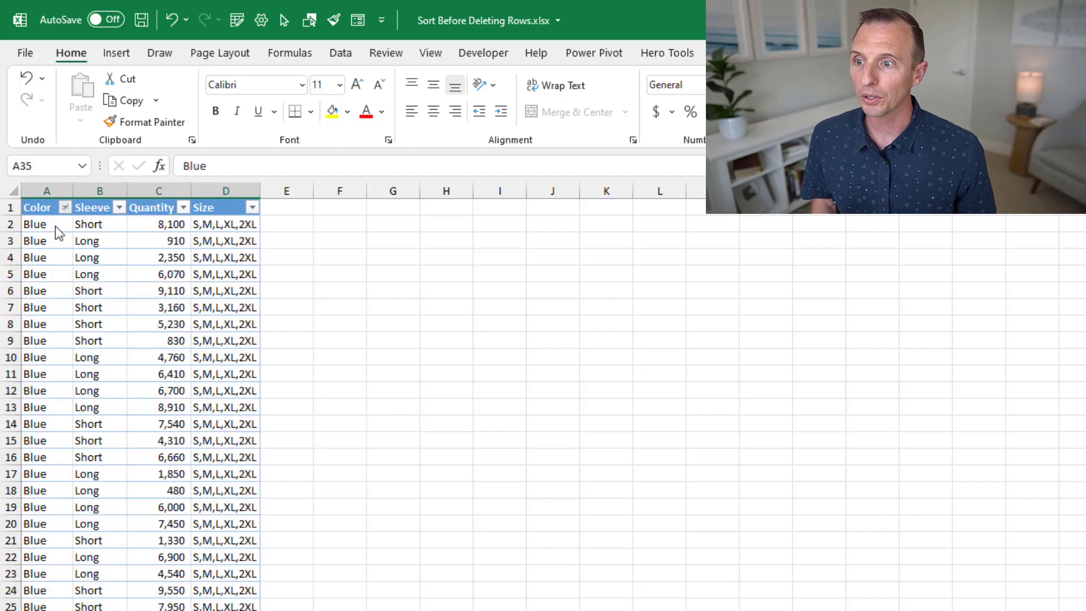
- Filter Color to Red and select the Red rows across columns A to D
{"action": "left_click", "coordinate": [65, 207]}
{"action": "left_click", "coordinate": [57, 404]}
{"action": "left_click", "coordinate": [63, 449]}
{"action": "left_click", "coordinate": [116, 557]}
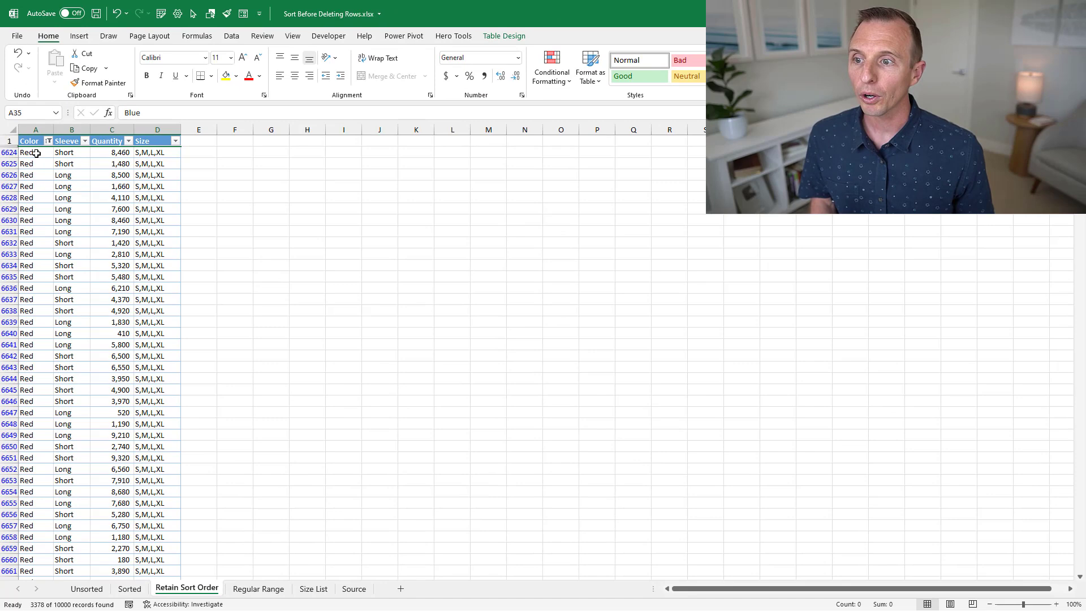
{"action": "key", "text": "ctrl+Home"}
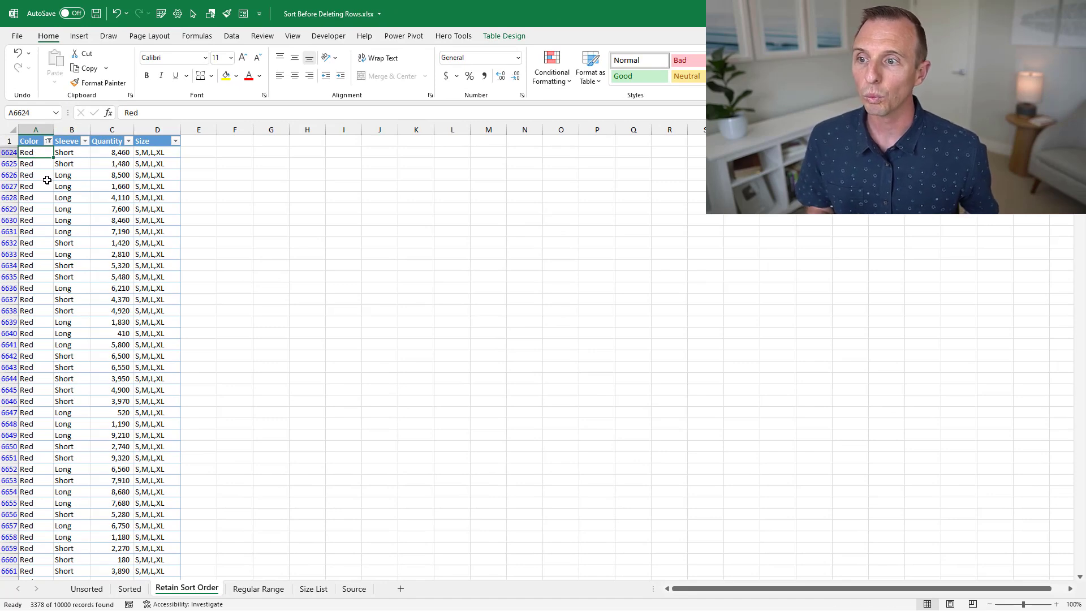
{"action": "key", "text": "ctrl+shift+Down"}
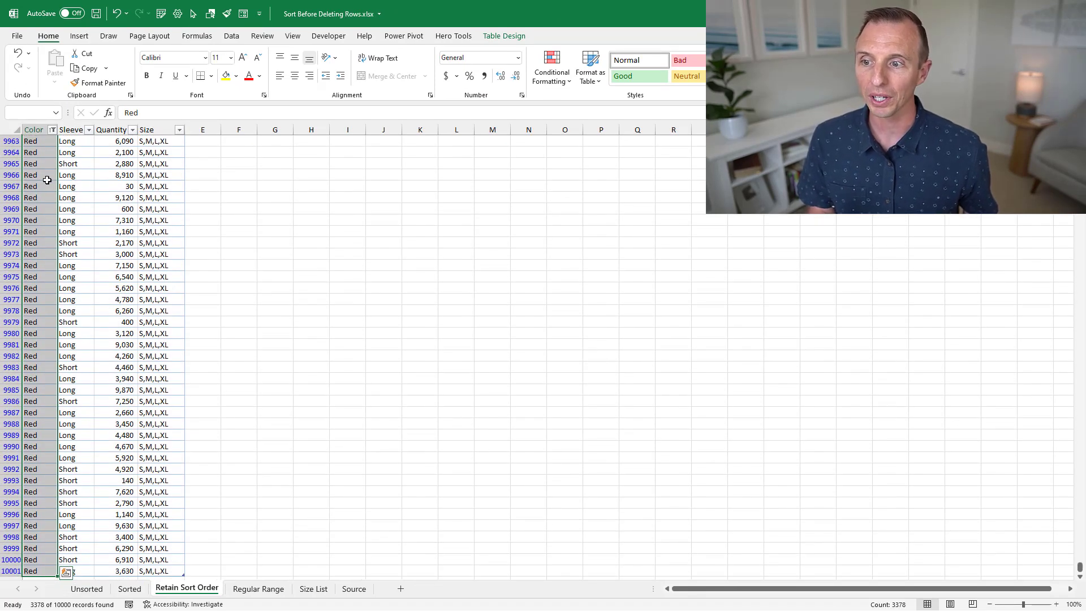
{"action": "key", "text": "ctrl+shift+Right"}
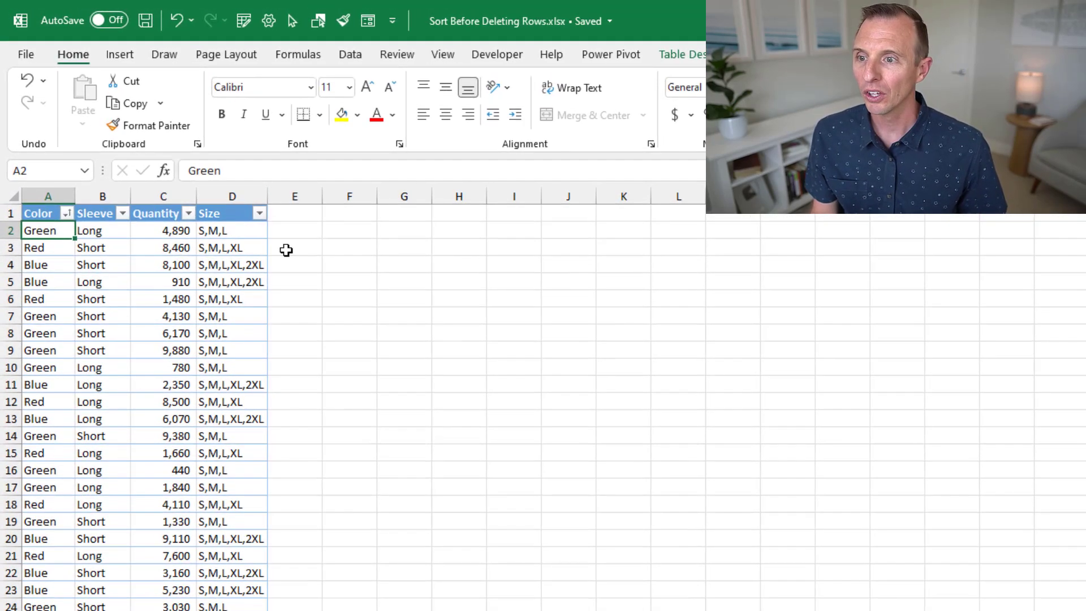
- Enter 1 and 2 in E2:E3 and fill the number series down column E
{"action": "left_click", "coordinate": [295, 231]}
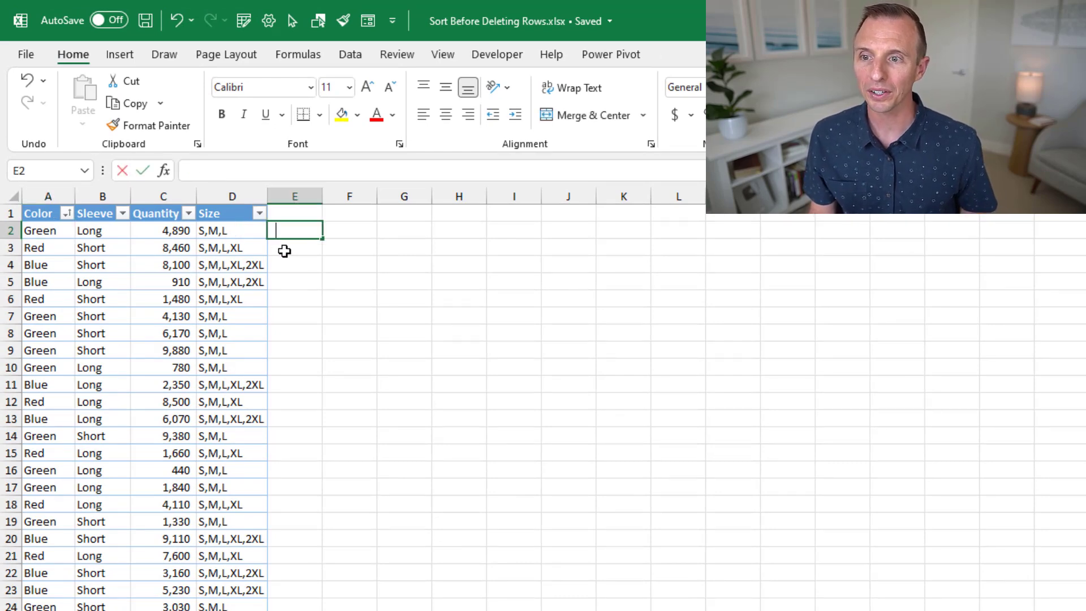
{"action": "type", "text": "1"}
{"action": "key", "text": "Return"}
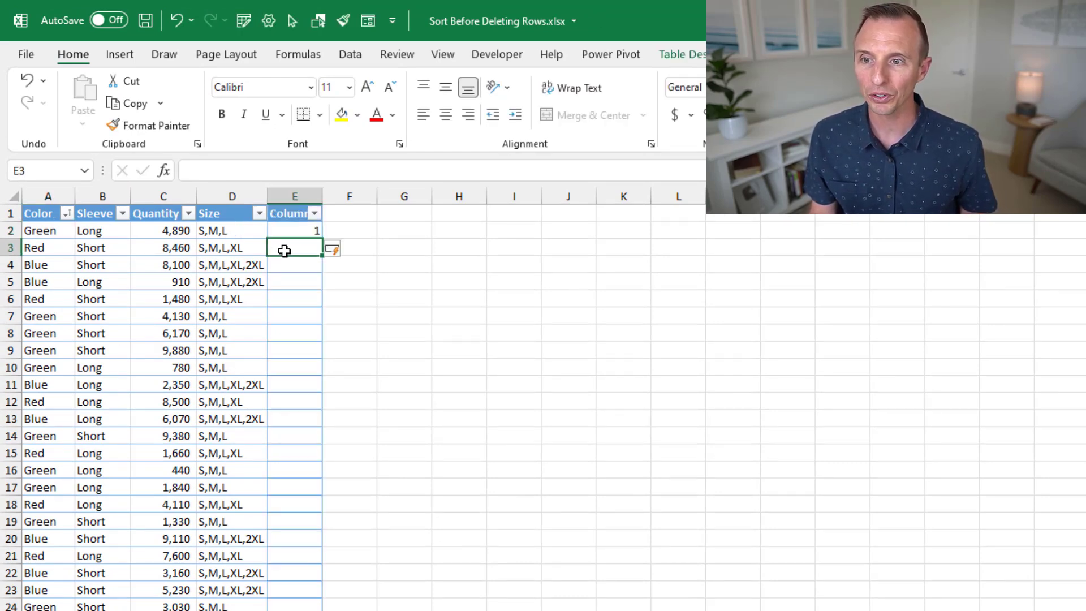
{"action": "type", "text": "2"}
{"action": "key", "text": "Return"}
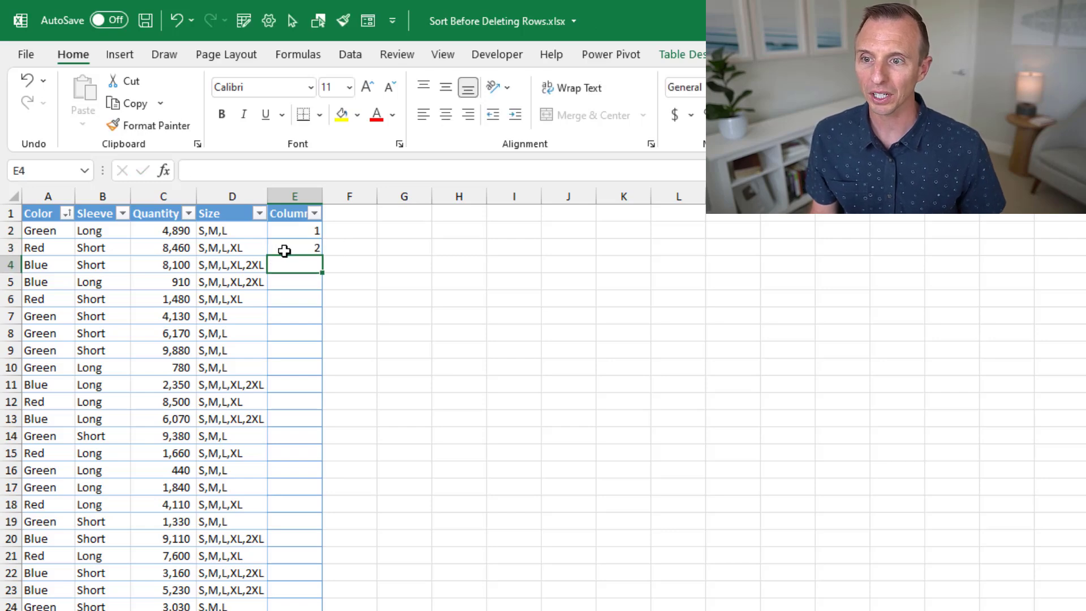
{"action": "left_click_drag", "start_coordinate": [298, 230], "coordinate": [298, 246]}
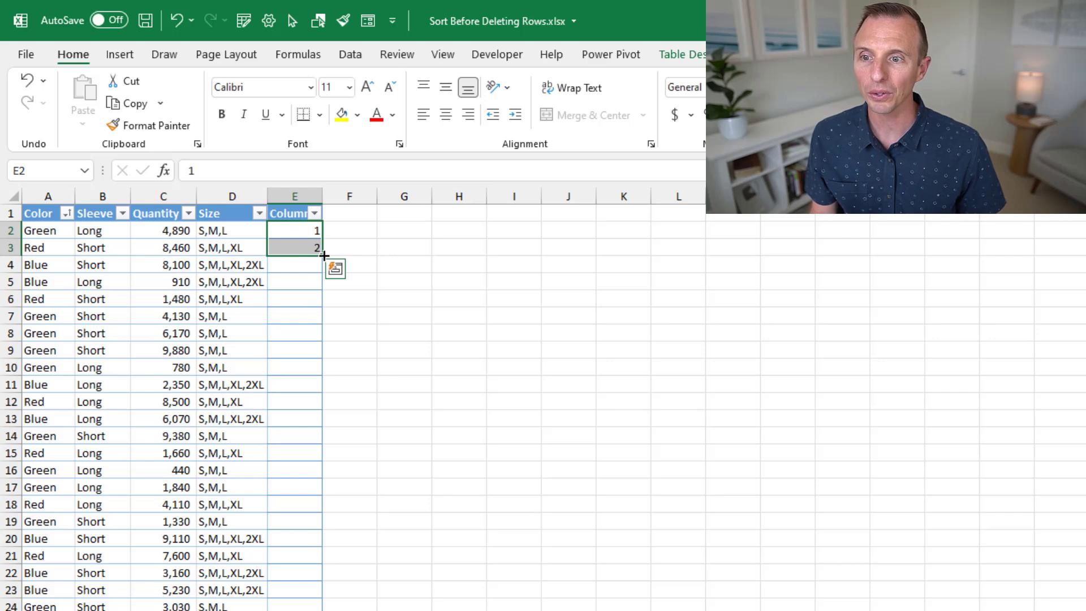
{"action": "double_click", "coordinate": [323, 255]}
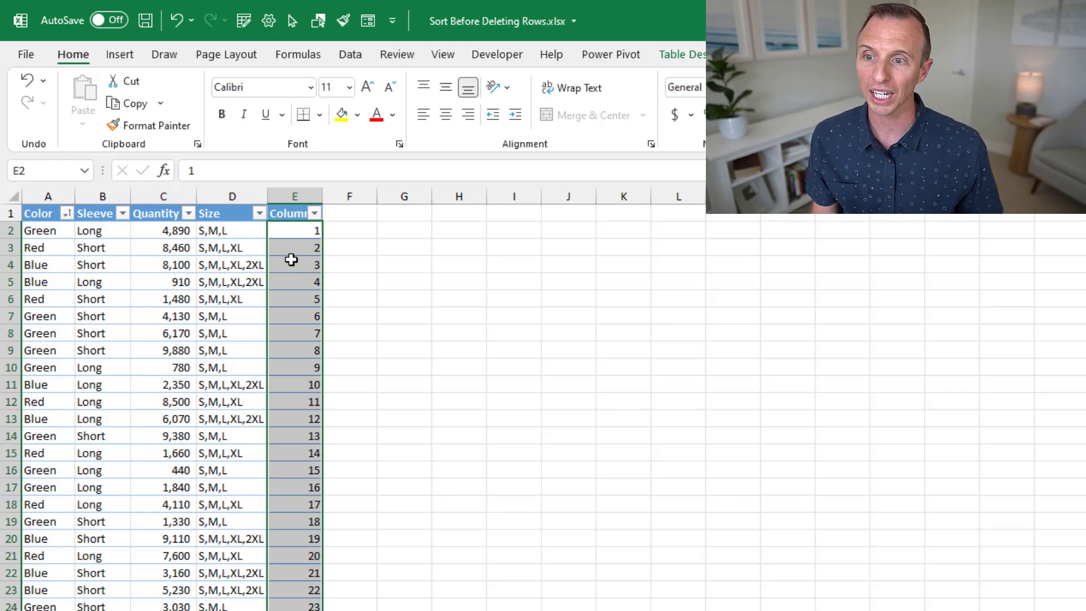
- Name the new column's header in E1 'Index'
{"action": "left_click", "coordinate": [289, 212]}
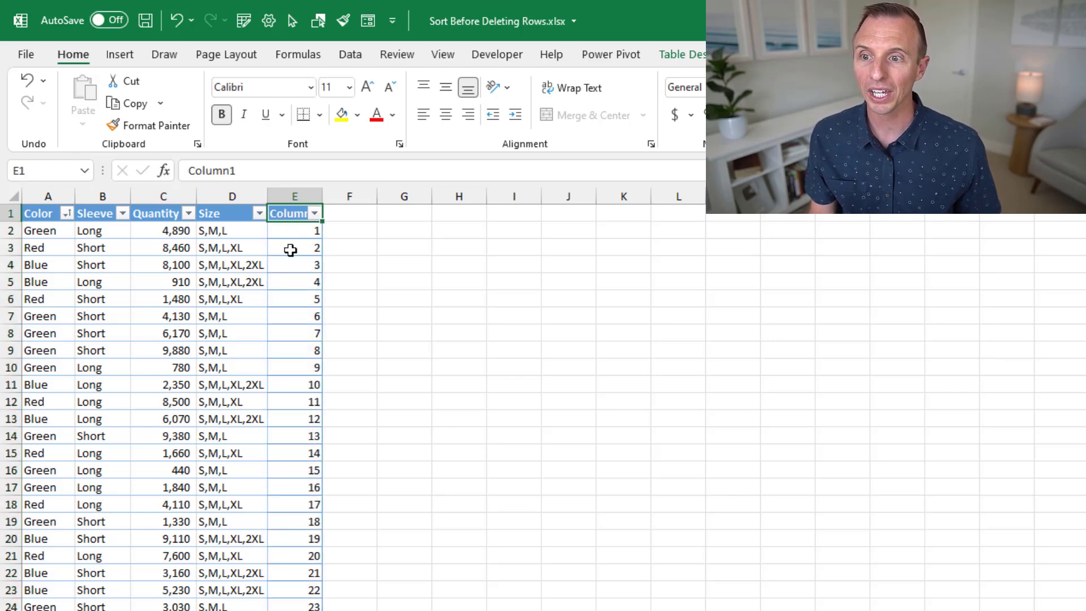
{"action": "type", "text": "Inde"}
{"action": "key", "text": "BackSpace"}
{"action": "key", "text": "BackSpace"}
{"action": "key", "text": "BackSpace"}
{"action": "type", "text": "ned"}
{"action": "key", "text": "BackSpace"}
{"action": "key", "text": "BackSpace"}
{"action": "type", "text": "dex"}
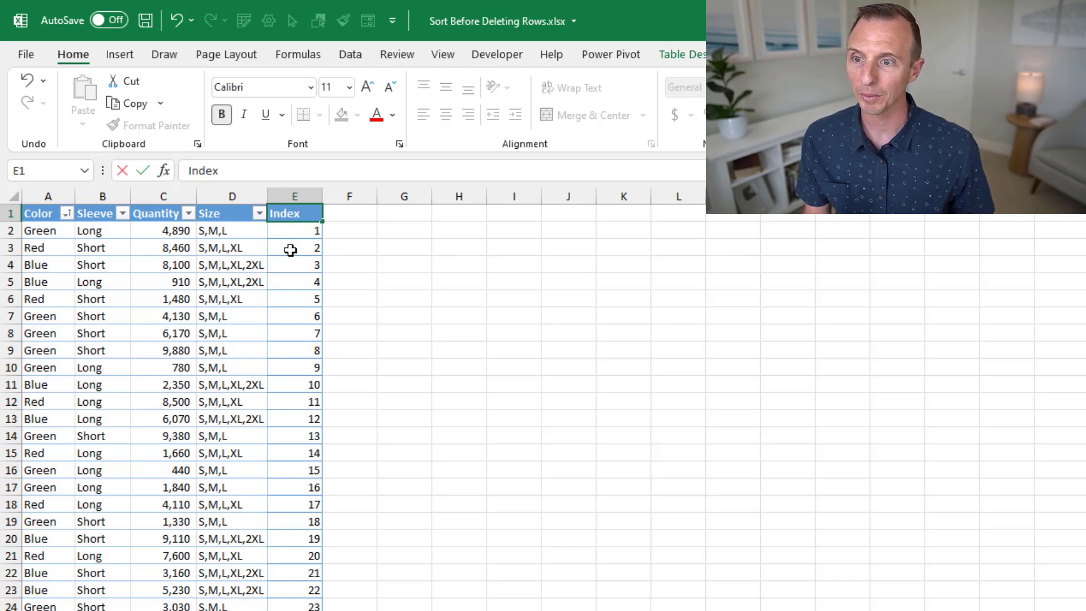
{"action": "key", "text": "Return"}
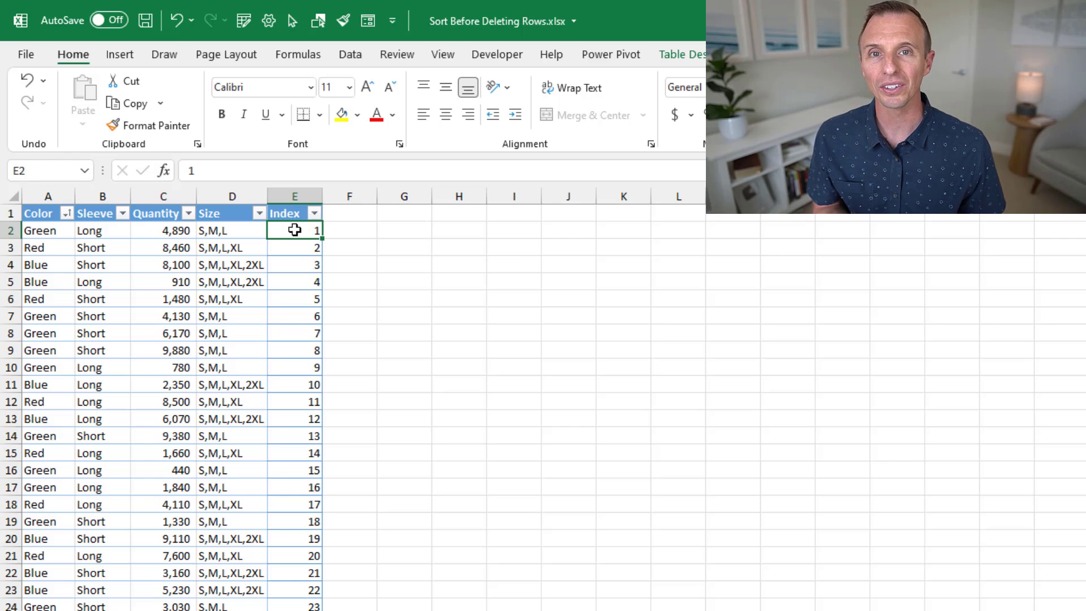
- Sort the table A to Z by Color and filter it to Red only
{"action": "left_click", "coordinate": [66, 214]}
{"action": "left_click", "coordinate": [67, 232]}
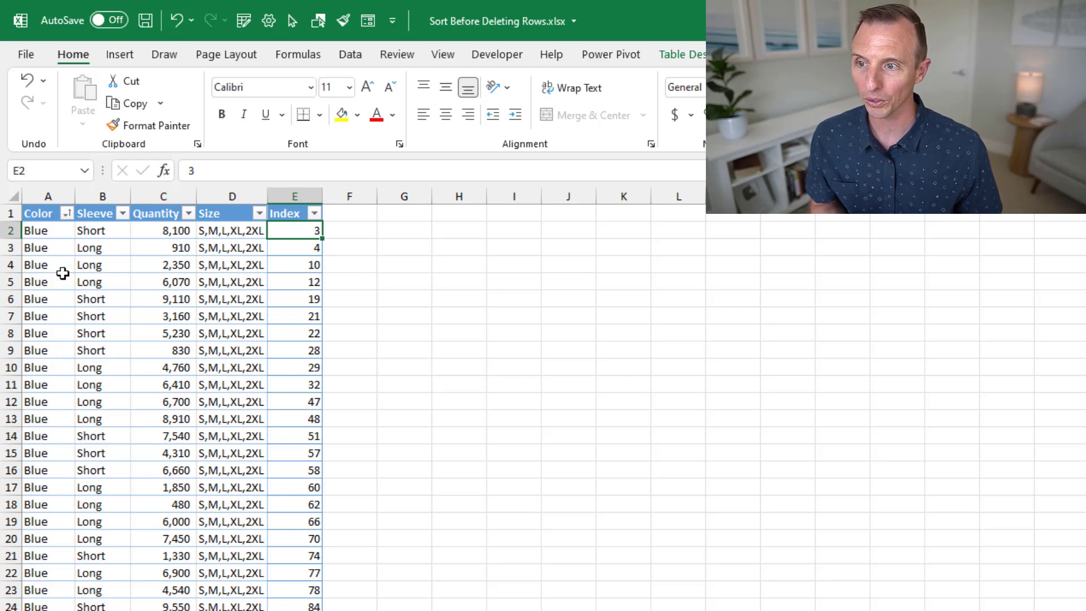
{"action": "left_click", "coordinate": [67, 213]}
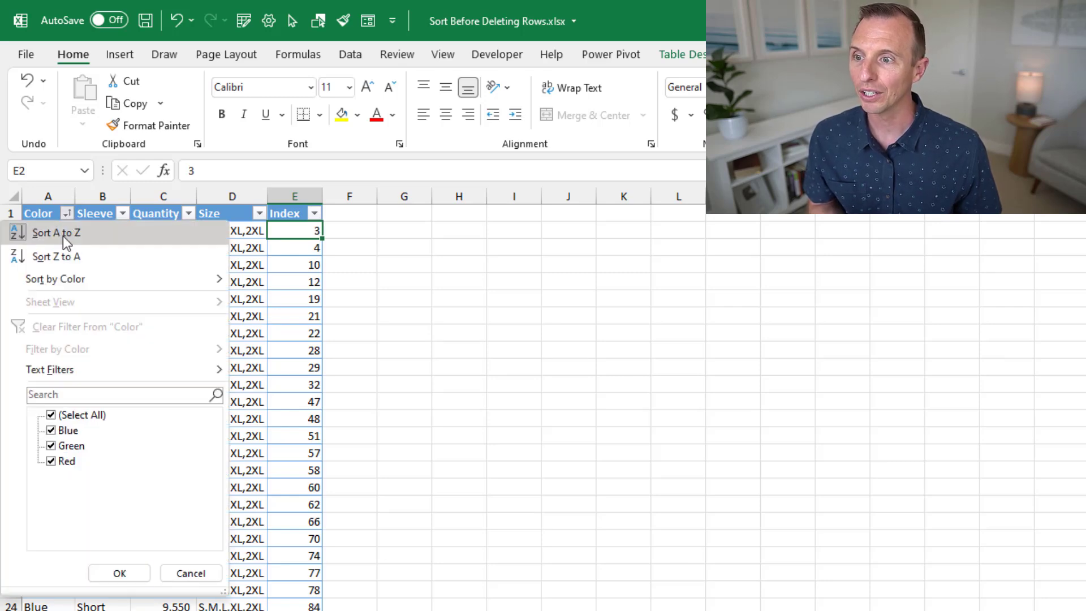
{"action": "left_click", "coordinate": [52, 414]}
{"action": "left_click", "coordinate": [52, 461]}
{"action": "left_click", "coordinate": [118, 573]}
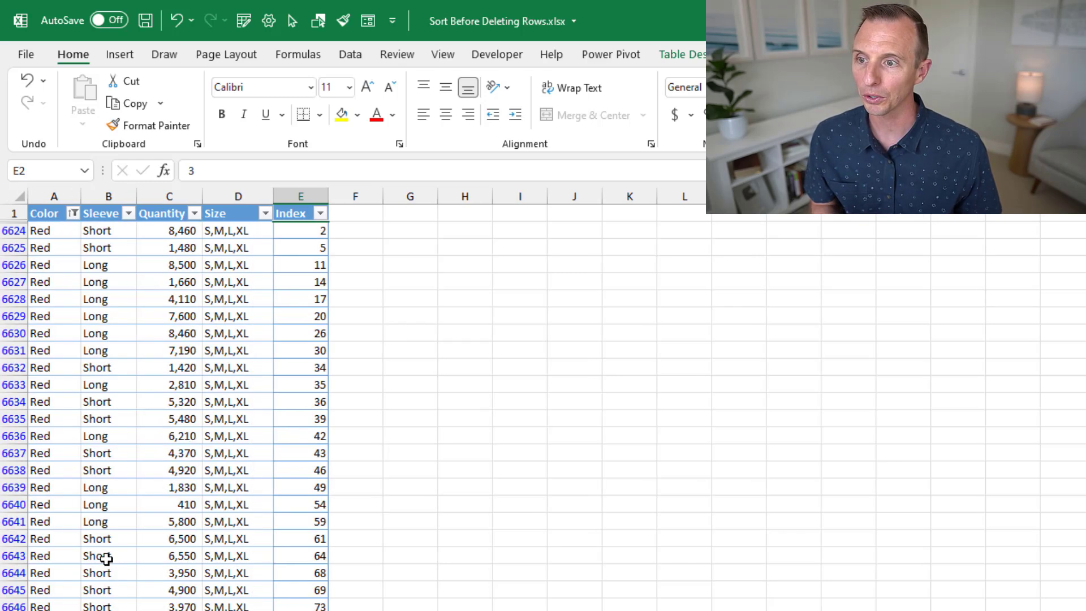
- Delete the visible Red rows as entire sheet rows and clear the Color filter
{"action": "left_click", "coordinate": [71, 298]}
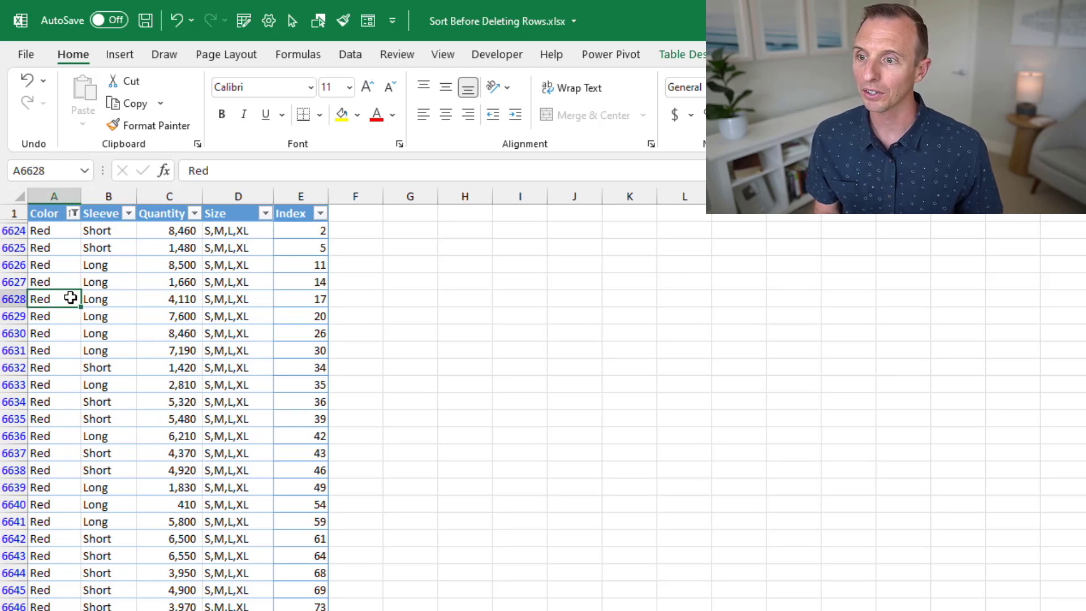
{"action": "key", "text": "ctrl+a"}
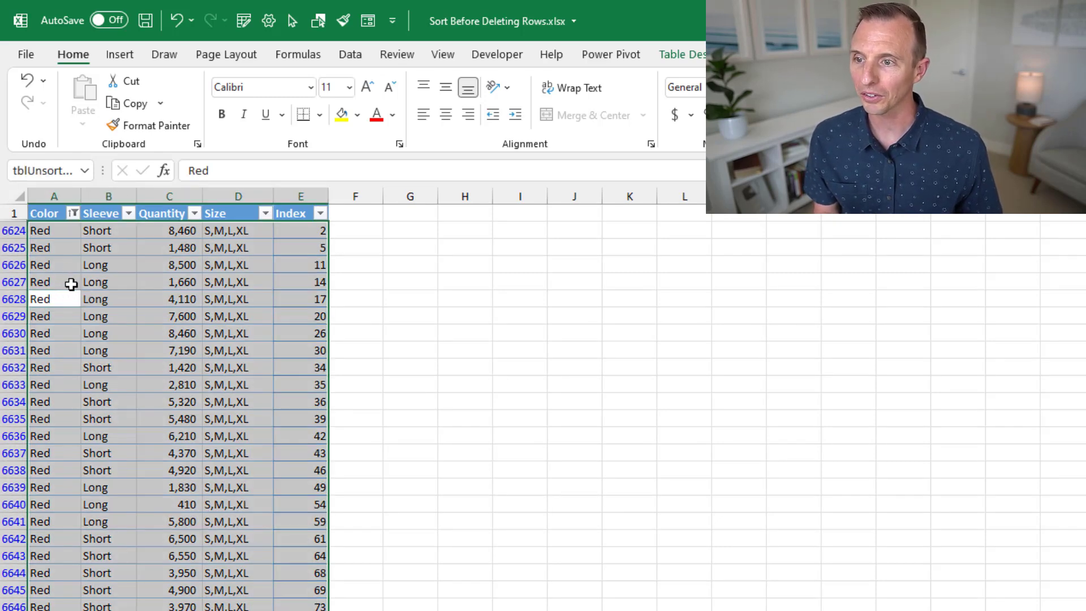
{"action": "right_click", "coordinate": [65, 286]}
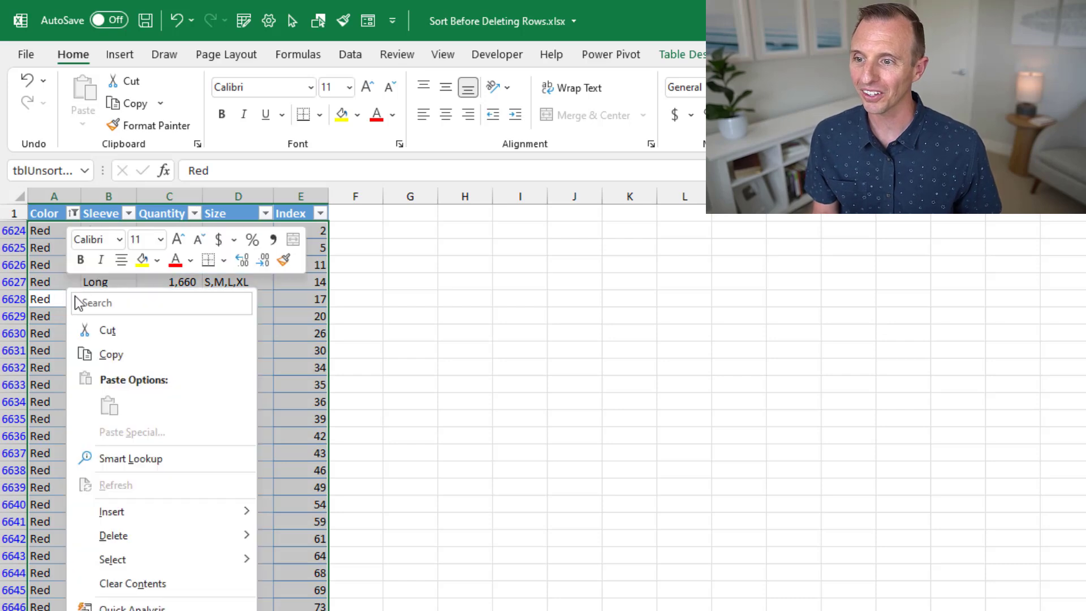
{"action": "mouse_move", "coordinate": [187, 536]}
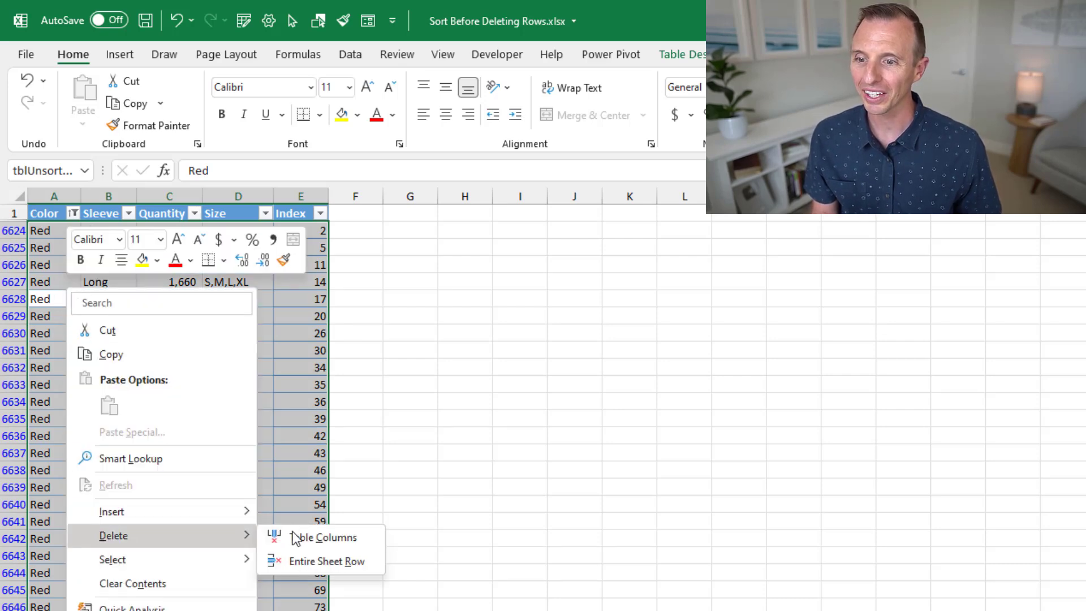
{"action": "left_click", "coordinate": [304, 565]}
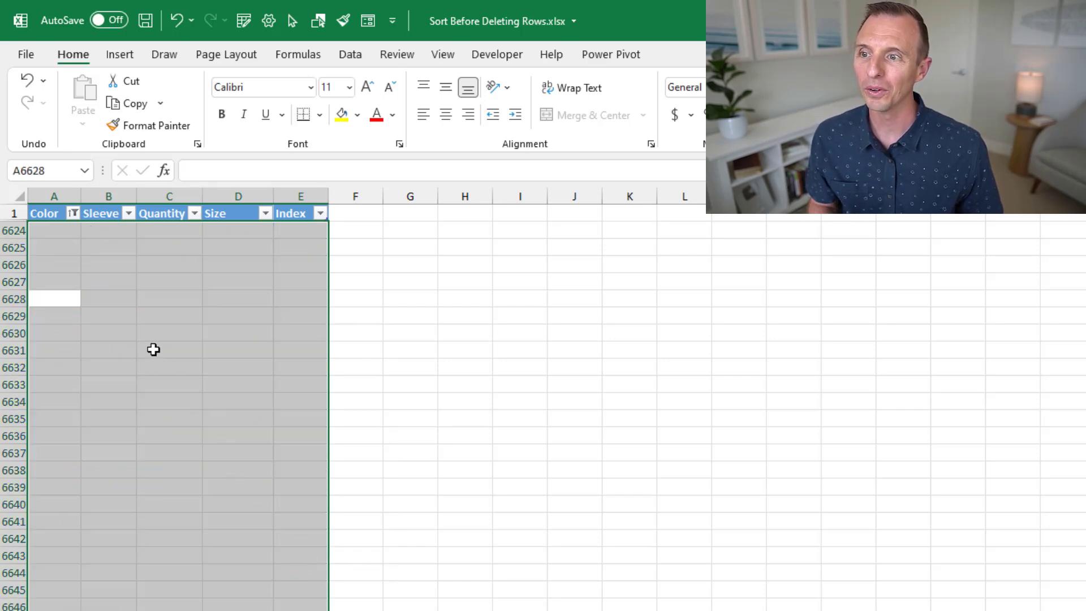
{"action": "left_click", "coordinate": [73, 214]}
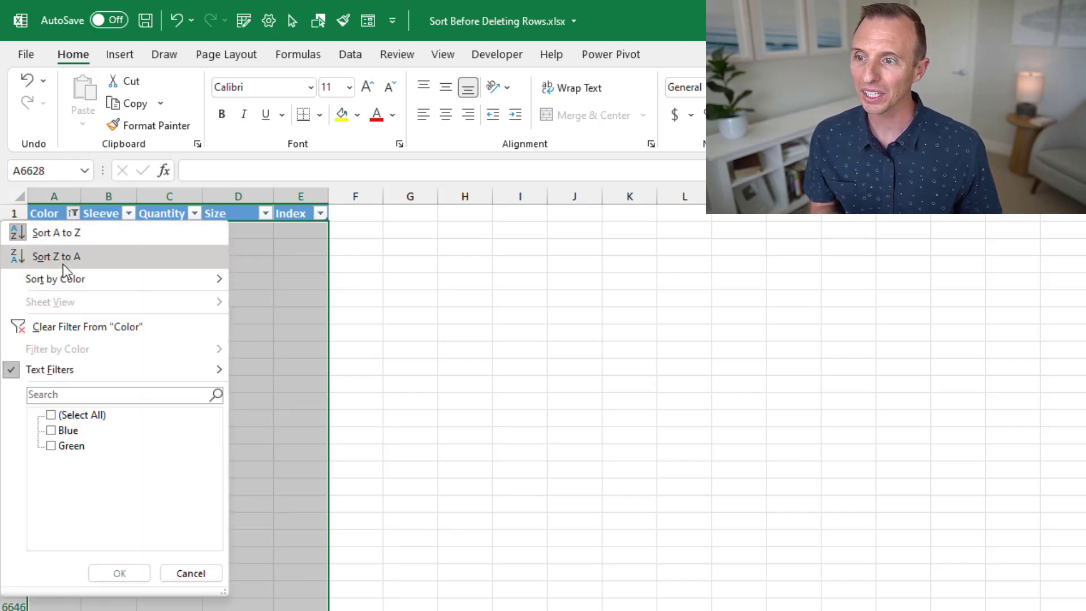
{"action": "left_click", "coordinate": [55, 326]}
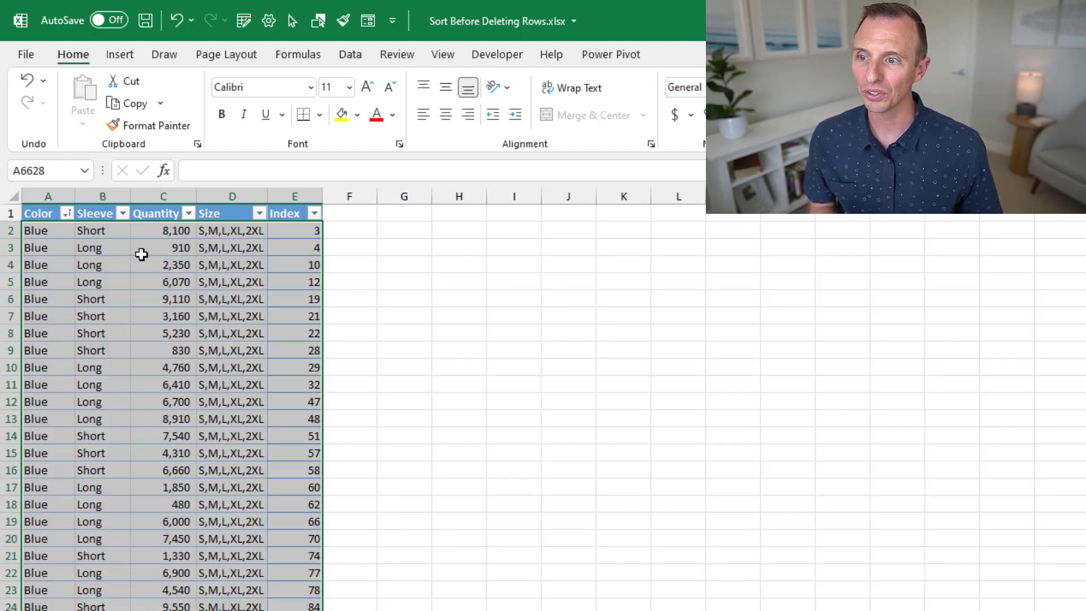
{"action": "left_click", "coordinate": [231, 232]}
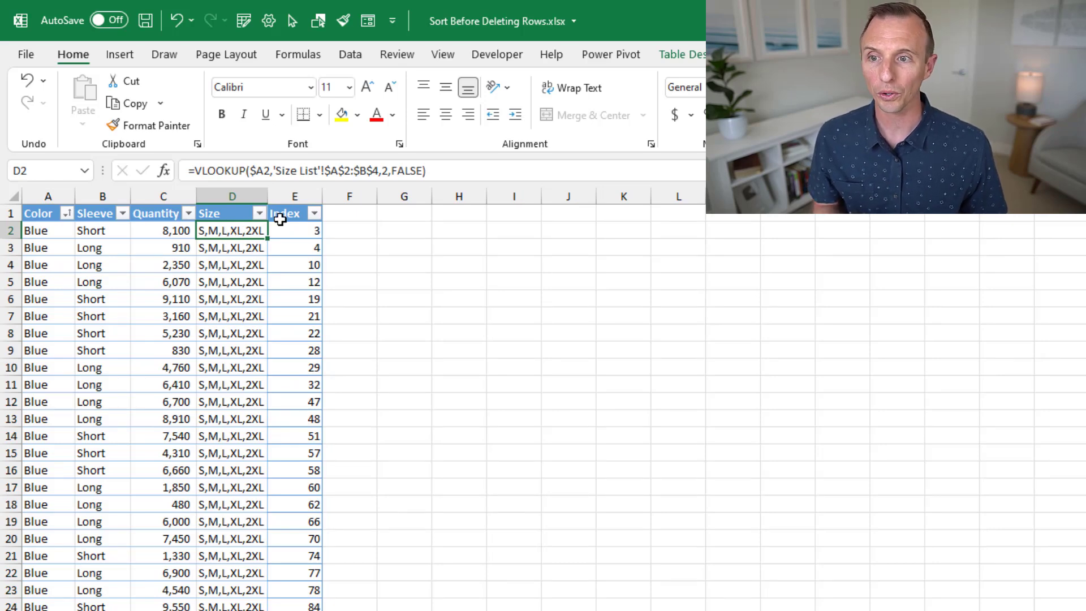
- Sort the remaining rows by Index, smallest to largest, restoring their original order
{"action": "left_click", "coordinate": [315, 214]}
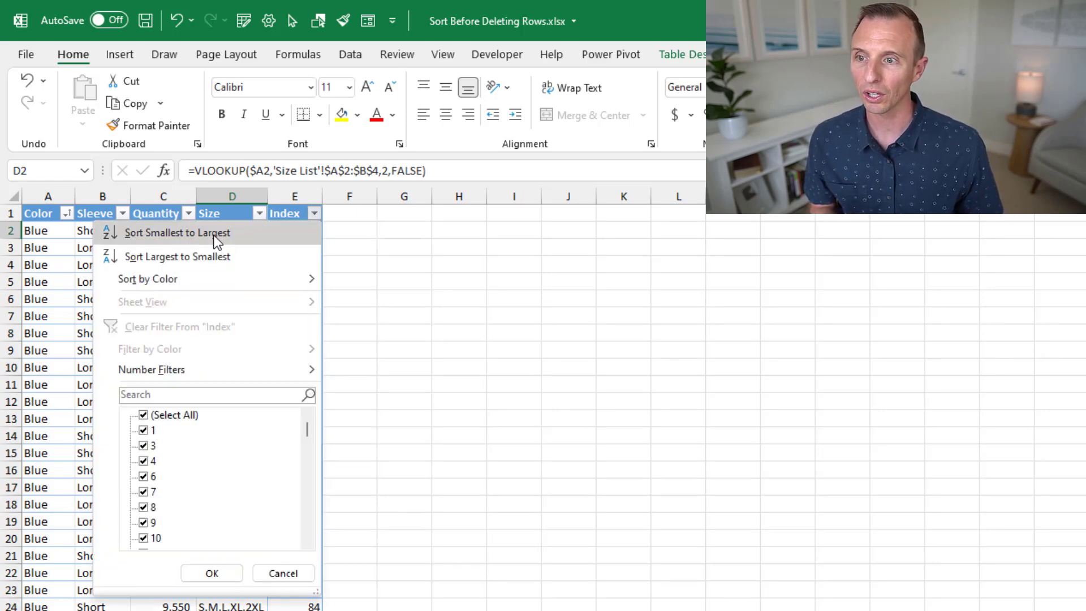
{"action": "left_click", "coordinate": [156, 242]}
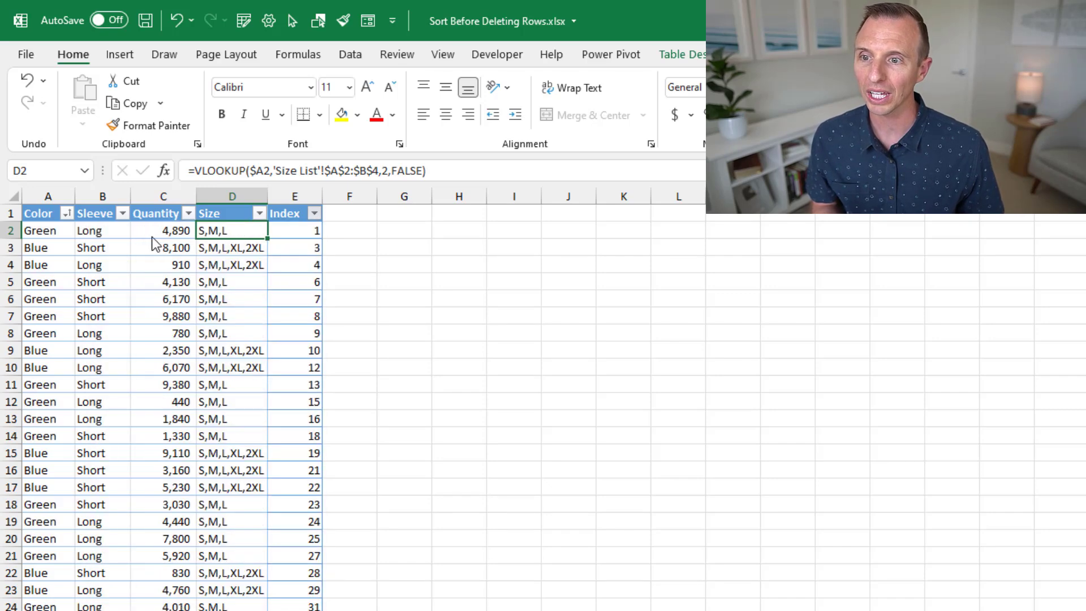
{"action": "left_click", "coordinate": [297, 230]}
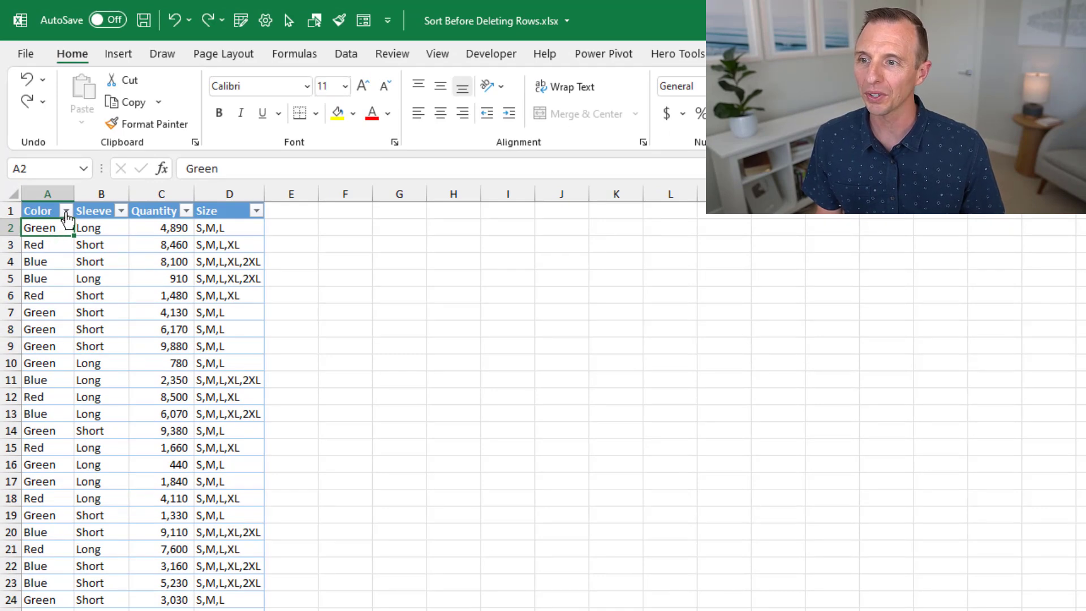
- Filter the Unsorted table's Color column to Red and select all visible data with Ctrl+A
{"action": "left_click", "coordinate": [67, 210]}
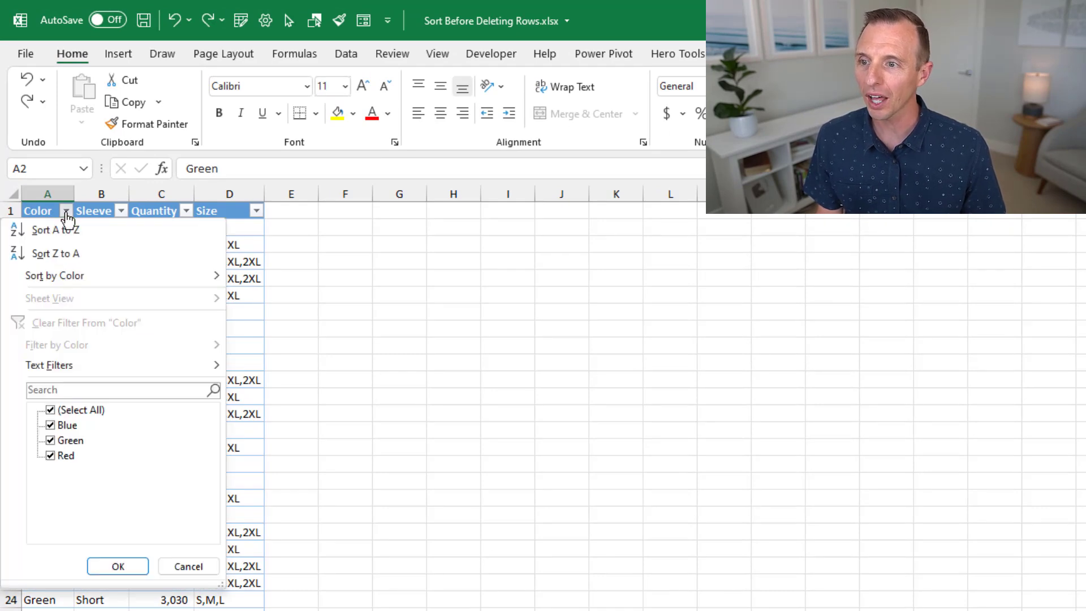
{"action": "left_click", "coordinate": [73, 411]}
{"action": "left_click", "coordinate": [65, 457]}
{"action": "left_click", "coordinate": [118, 566]}
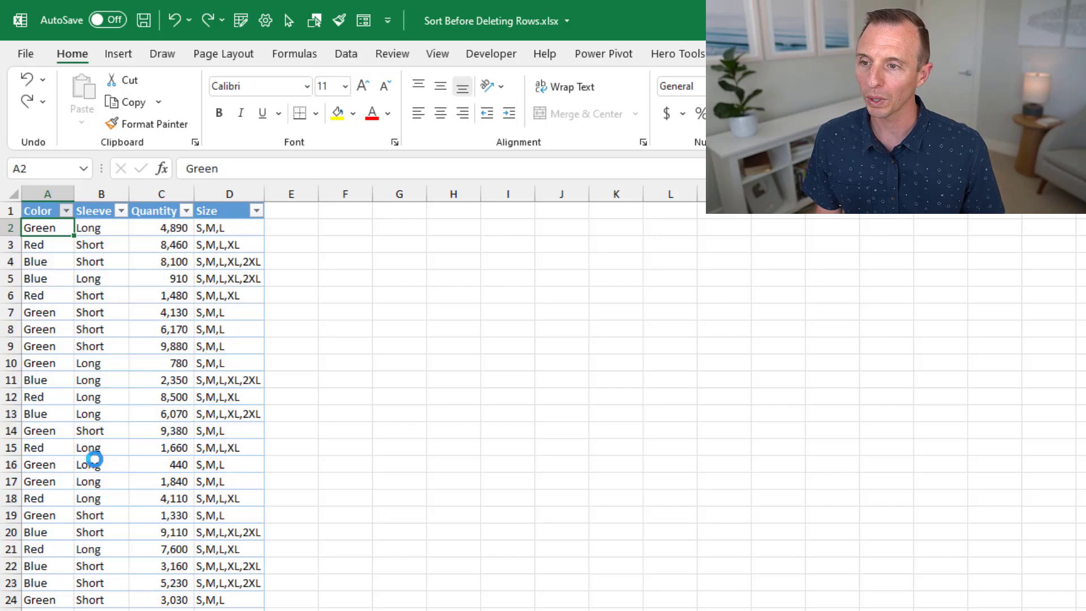
{"action": "left_click", "coordinate": [56, 244]}
{"action": "key", "text": "ctrl+a"}
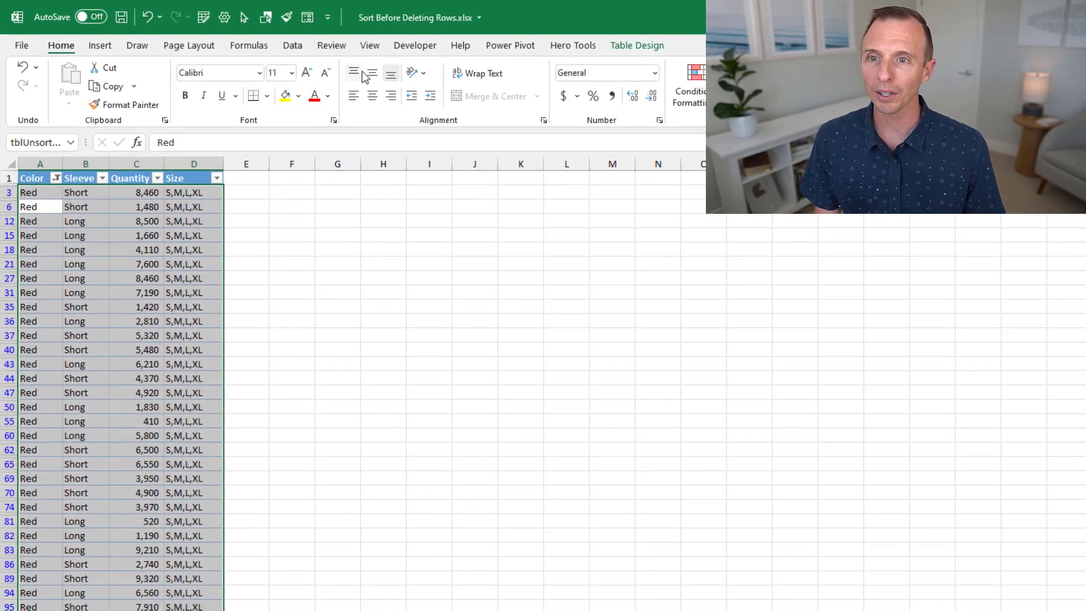
- In the VBA Immediate window, run ?Selection.SpecialCells(xlCellTypeVisible).Areas.Count, which returns 2197
{"action": "left_click", "coordinate": [410, 47]}
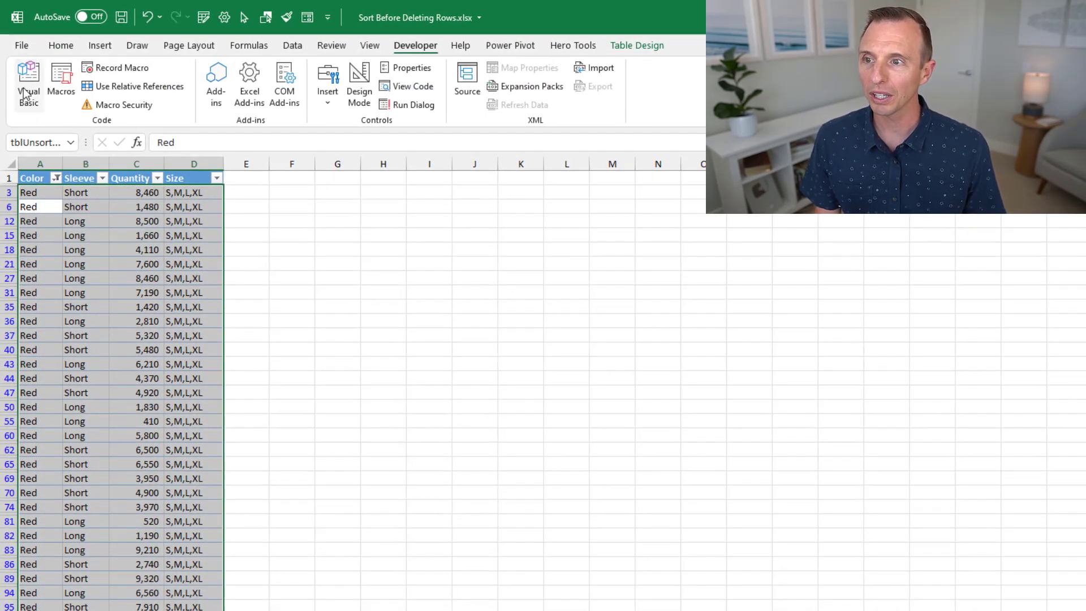
{"action": "key", "text": "alt+F11"}
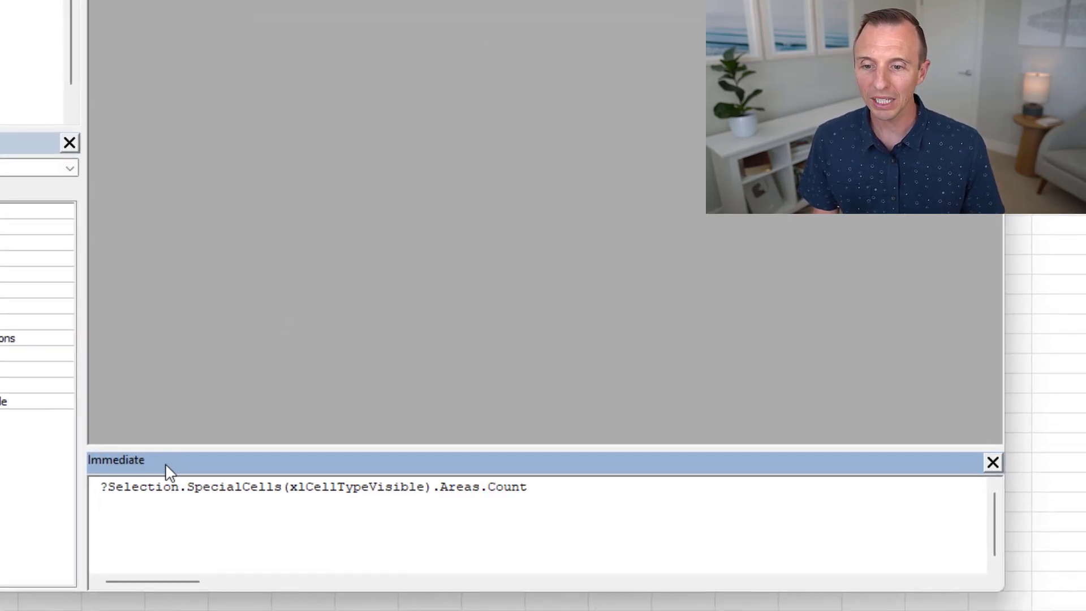
{"action": "key", "text": "ctrl+g"}
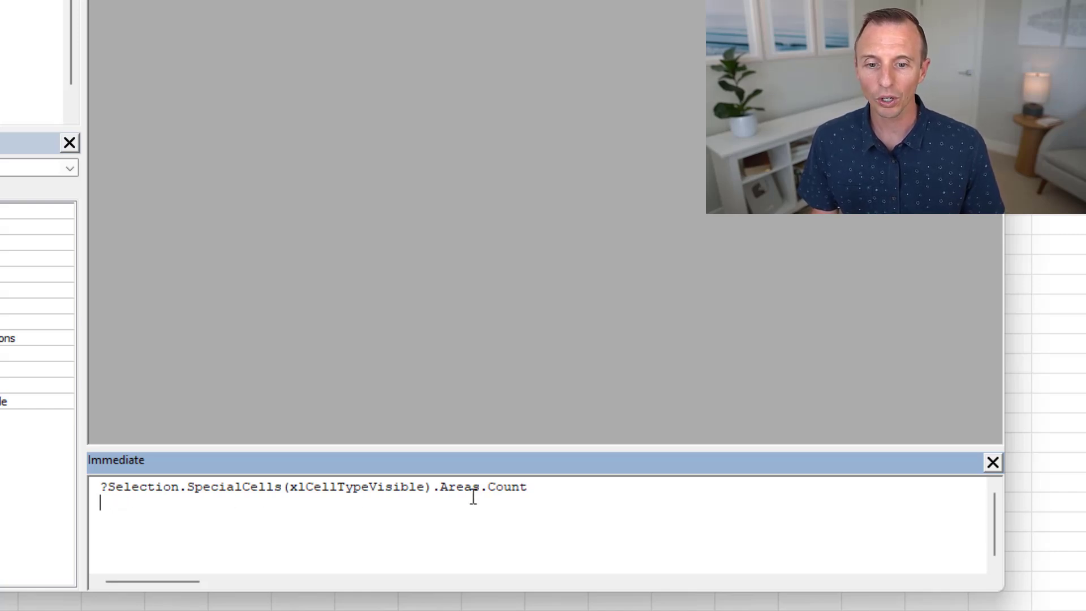
{"action": "left_click", "coordinate": [504, 487]}
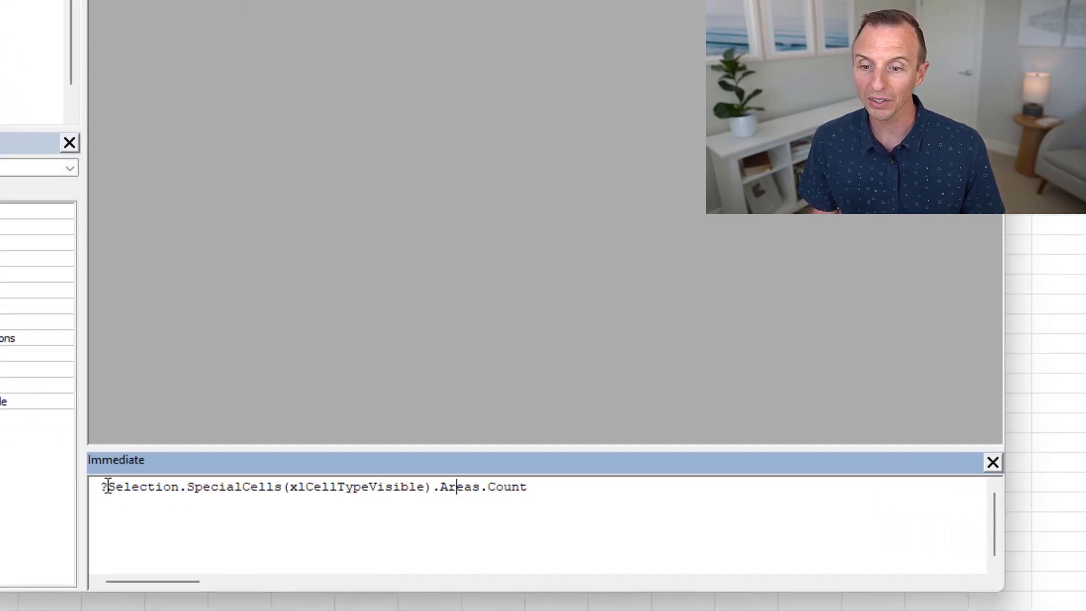
{"action": "left_click", "coordinate": [536, 487]}
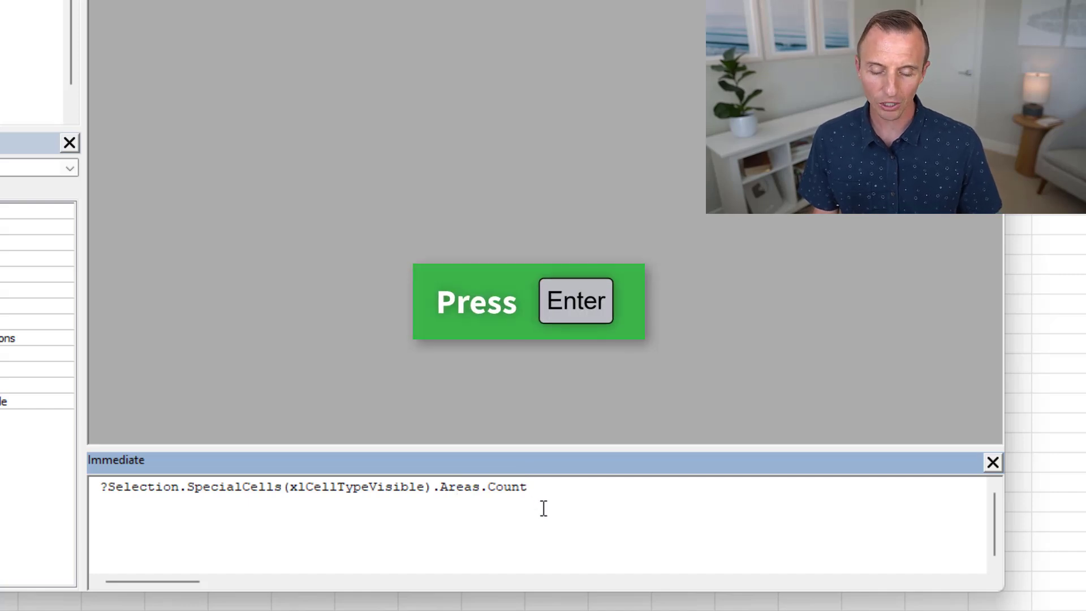
{"action": "key", "text": "Return"}
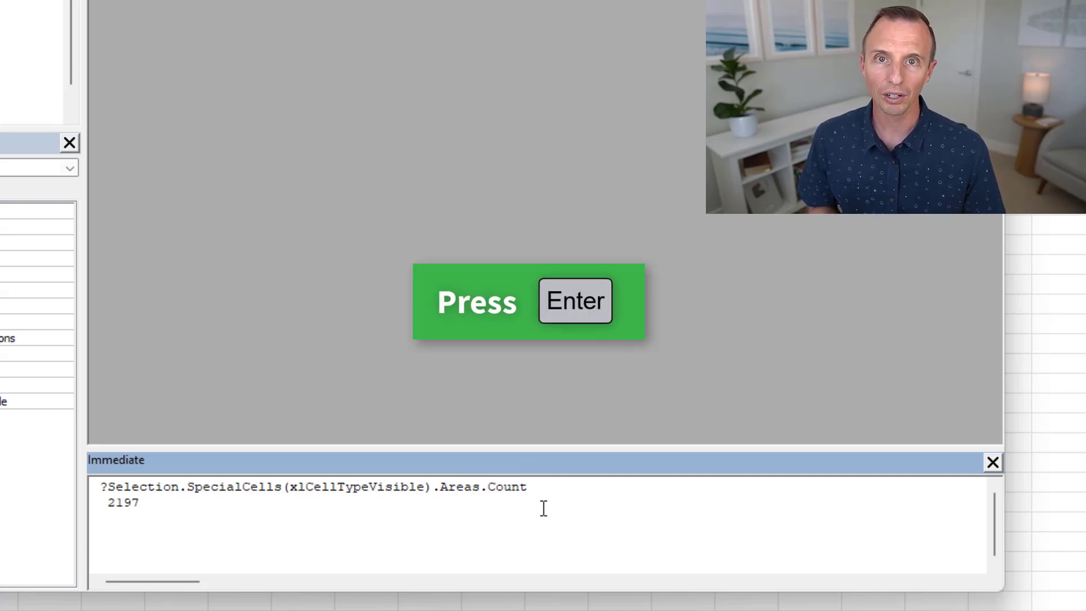